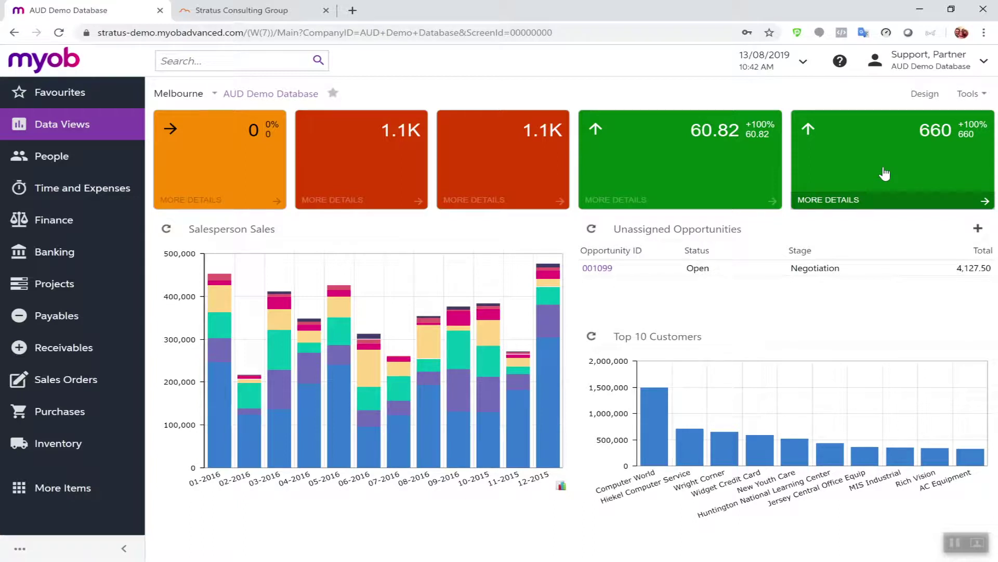
# Look at the dashboard's design mode, leave it, and drill down into the large 05-2016 segment of the Salesperson Sales chart.
pyautogui.click(925, 95)
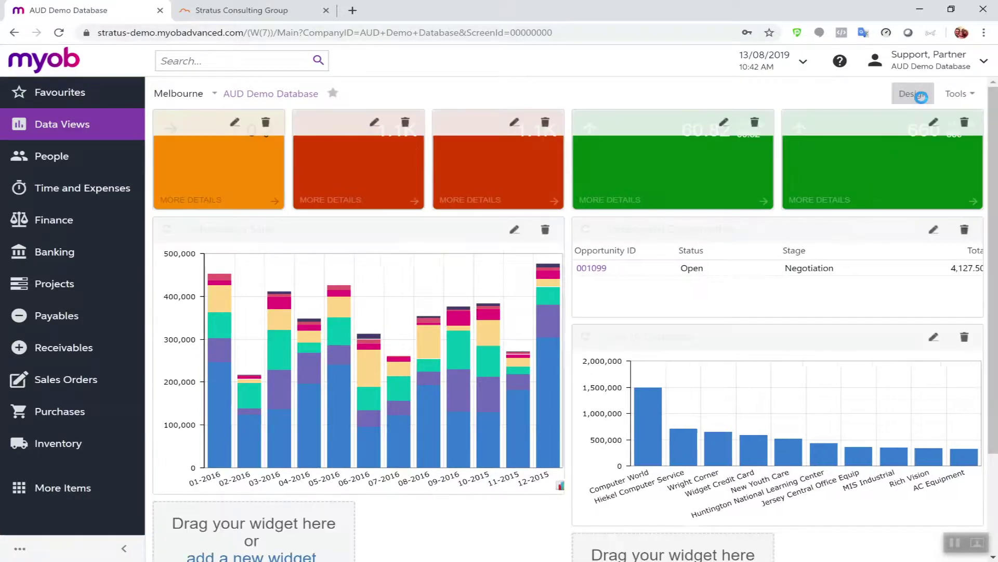
pyautogui.click(923, 97)
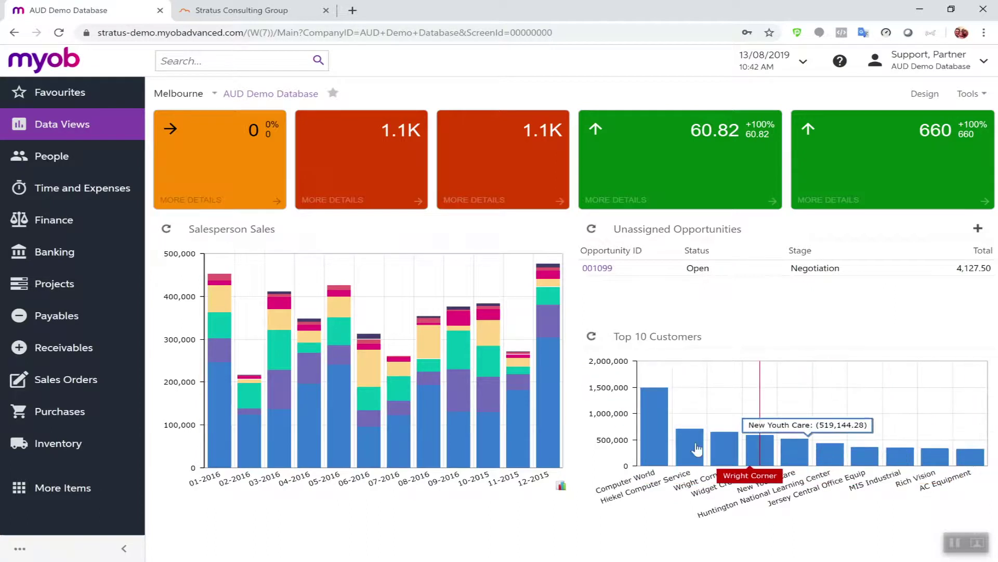
pyautogui.click(343, 385)
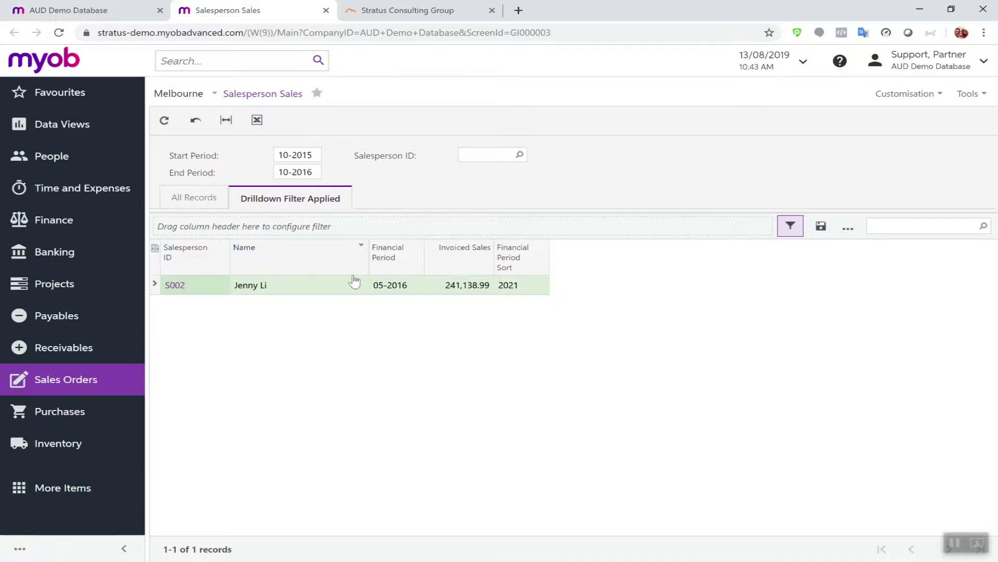
pyautogui.click(326, 11)
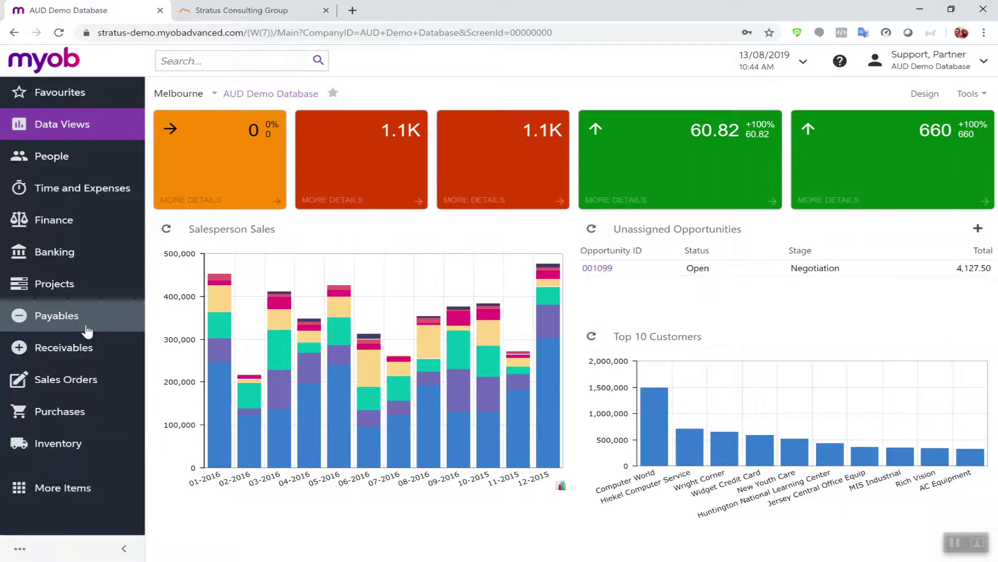
# Unpin the Purchases workspace from the main navigation and show the More Items workspaces.
pyautogui.click(45, 419)
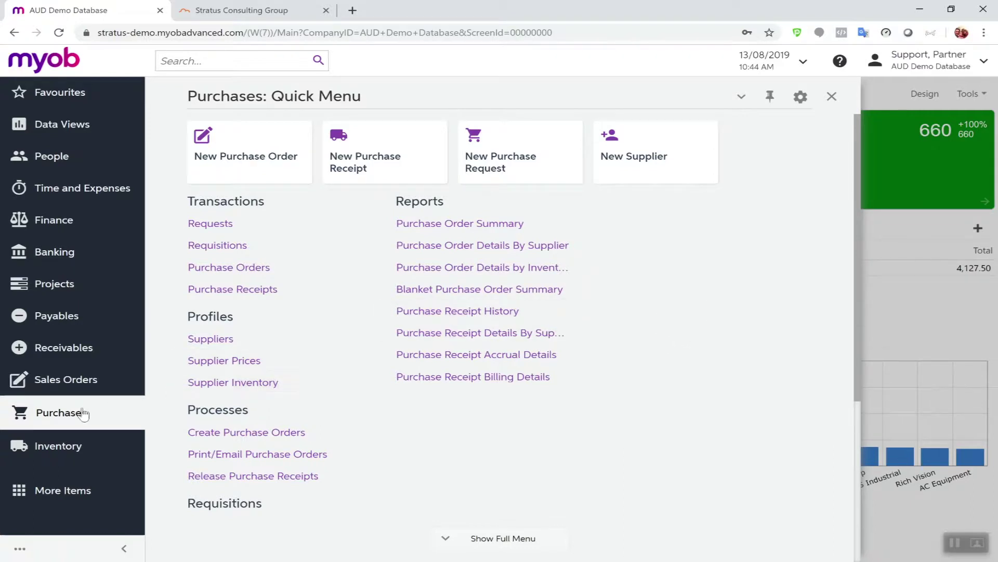
pyautogui.click(771, 99)
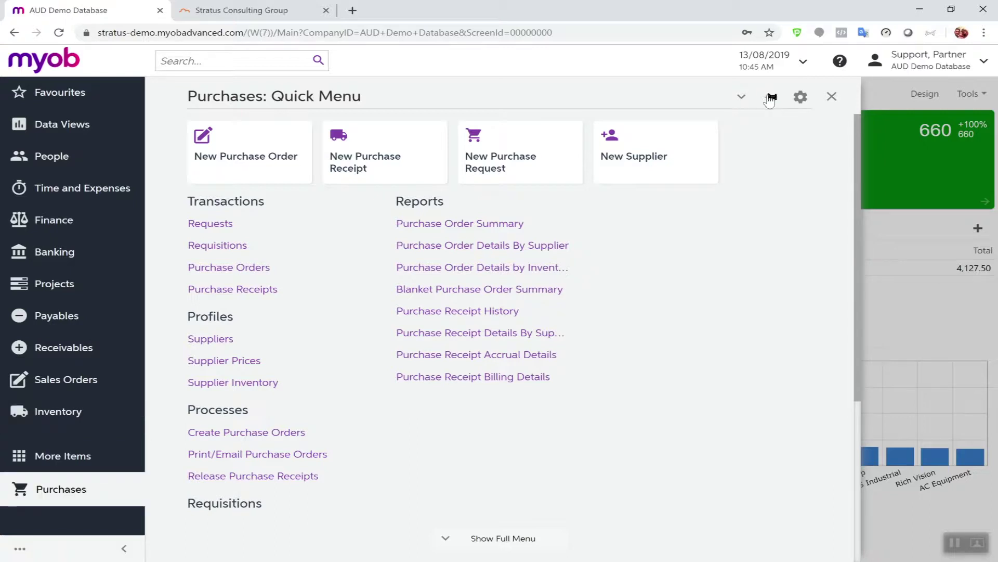
pyautogui.click(43, 464)
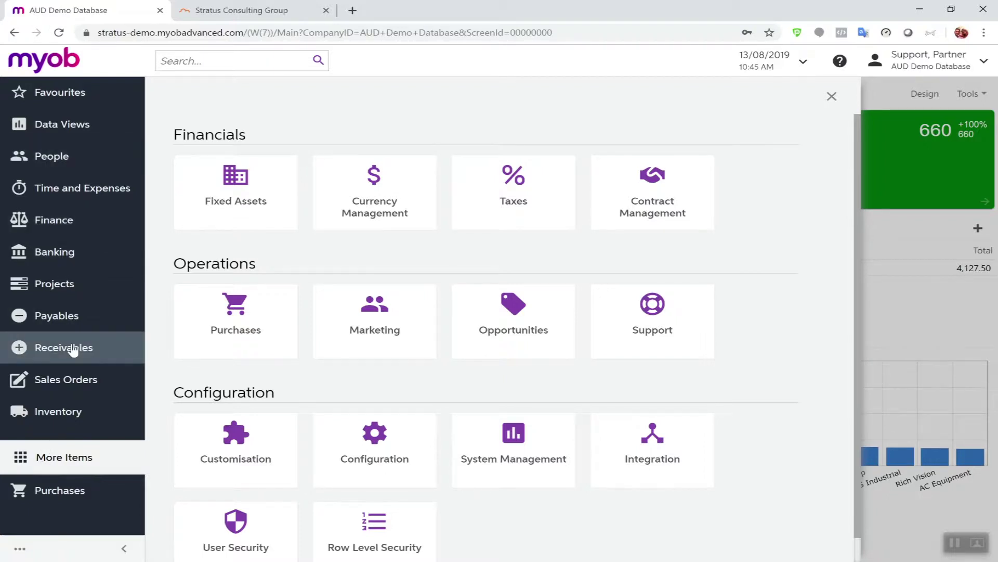
# Mark New Supplier in the Payables workspace as a favourite and show the Favourites list.
pyautogui.click(52, 327)
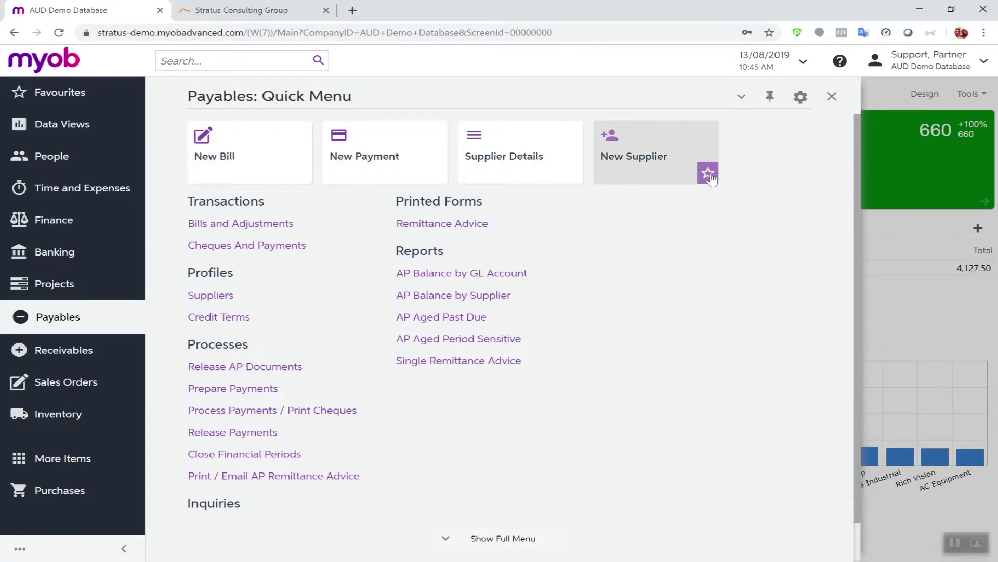
pyautogui.click(710, 177)
pyautogui.click(60, 93)
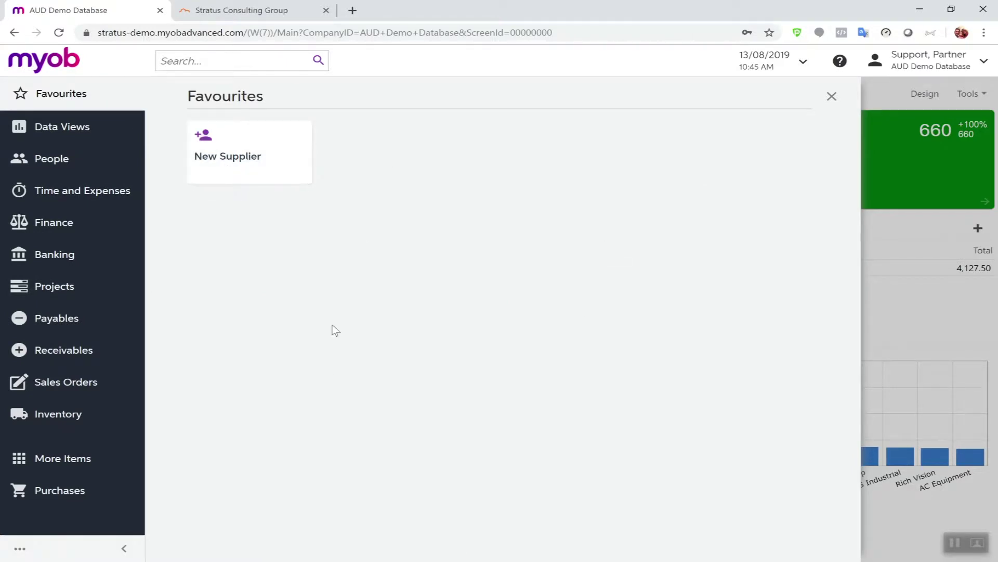
# Examine the full list of items in the Sales Orders workspace and close it.
pyautogui.click(63, 382)
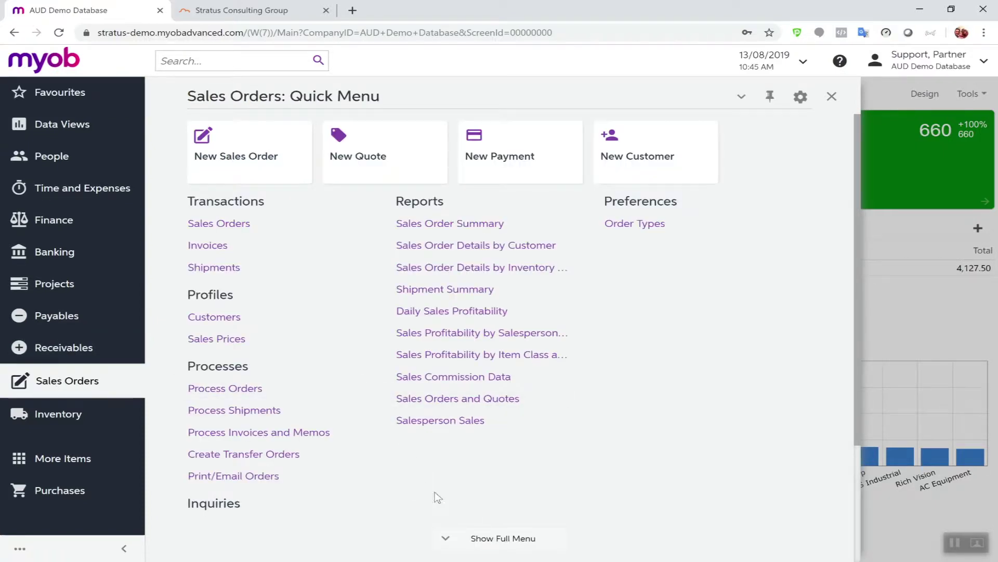
pyautogui.click(496, 538)
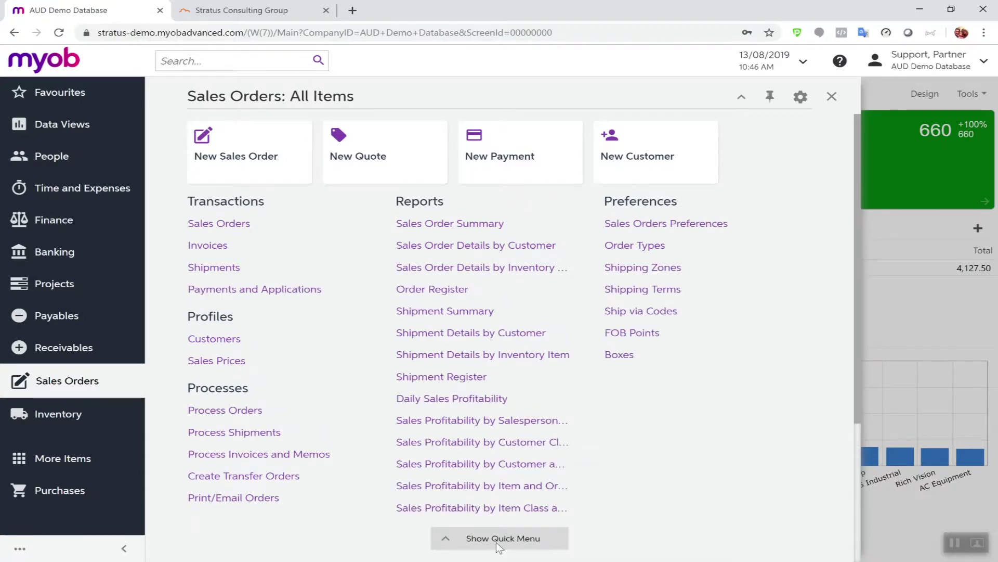
pyautogui.scroll(-4, 539, 479)
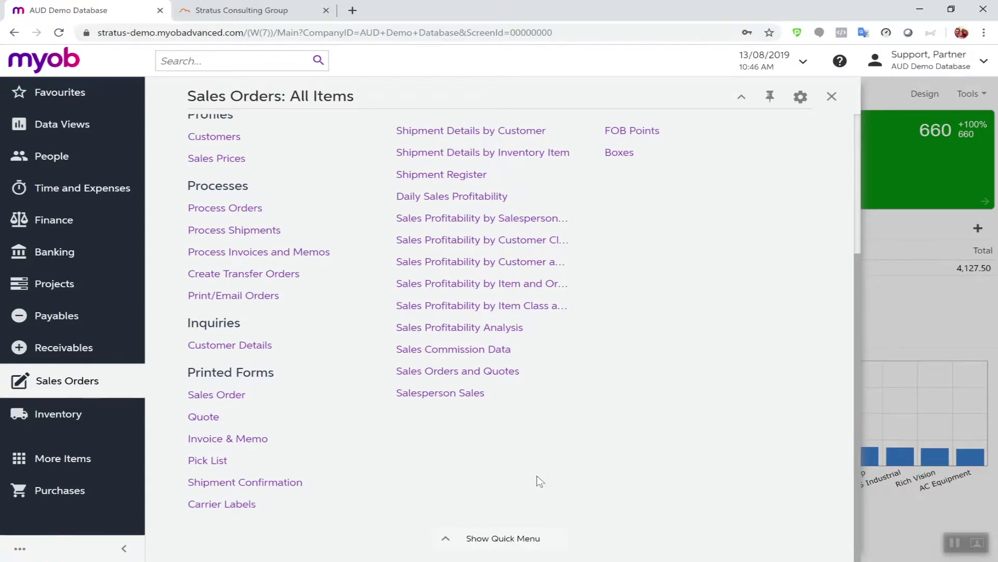
pyautogui.scroll(4, 539, 479)
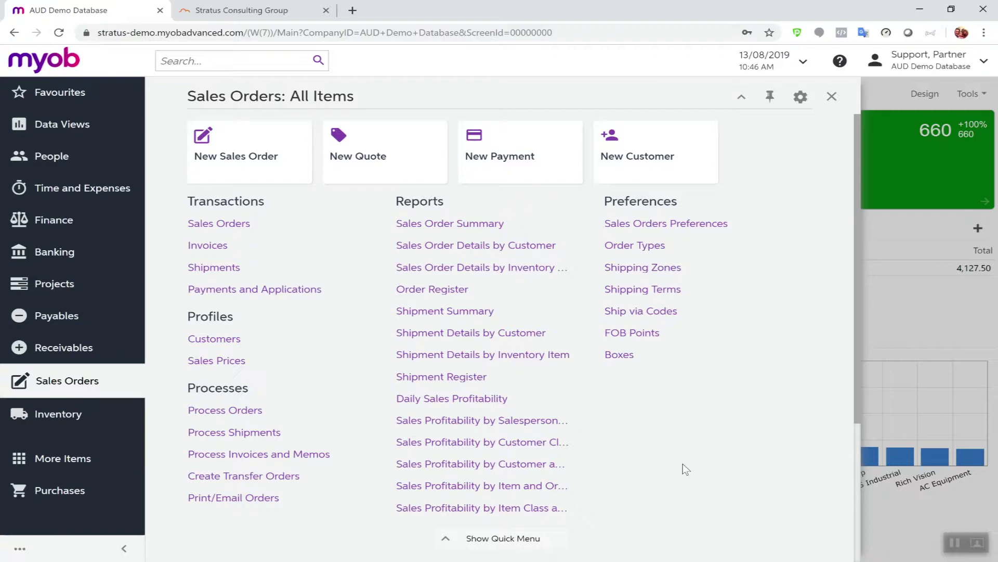
pyautogui.click(831, 97)
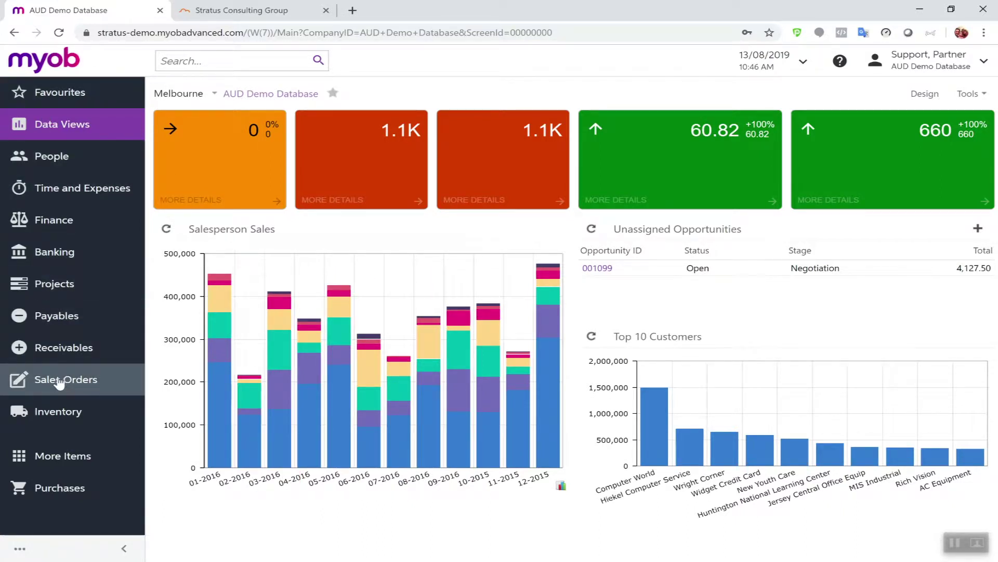
# Search for "sales or" and open the Sales Orders transactions list.
pyautogui.click(179, 58)
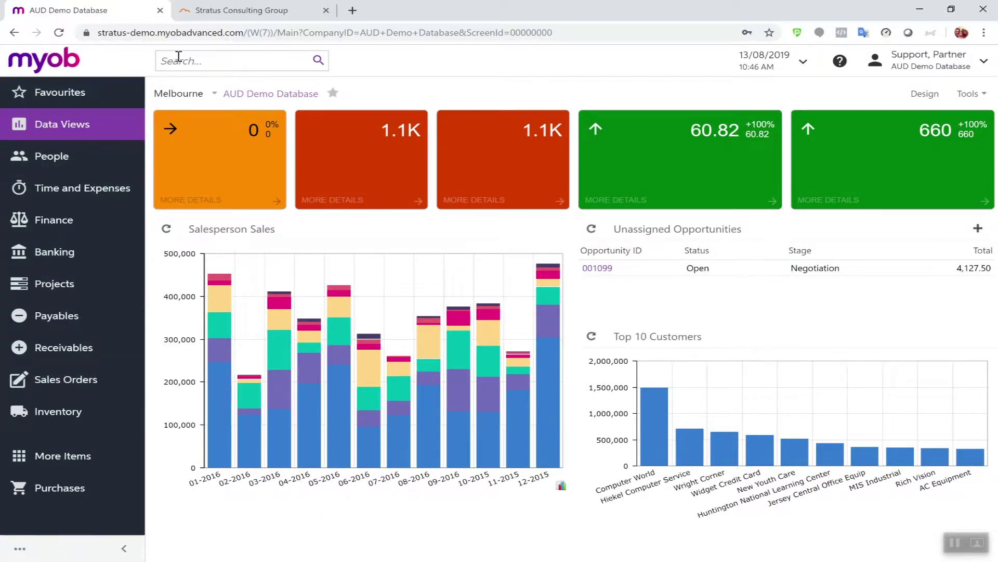
pyautogui.write('sales')
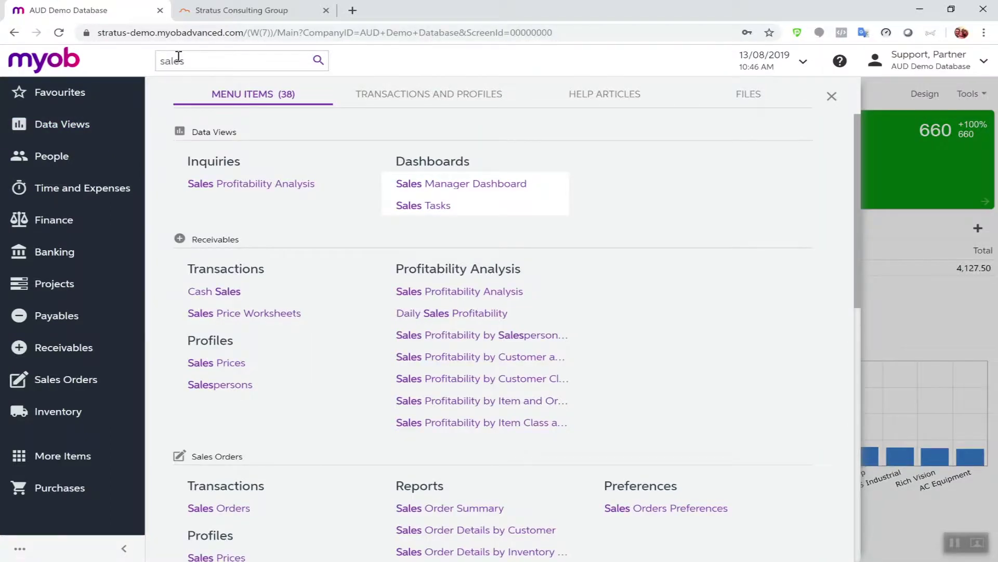
pyautogui.write(' or')
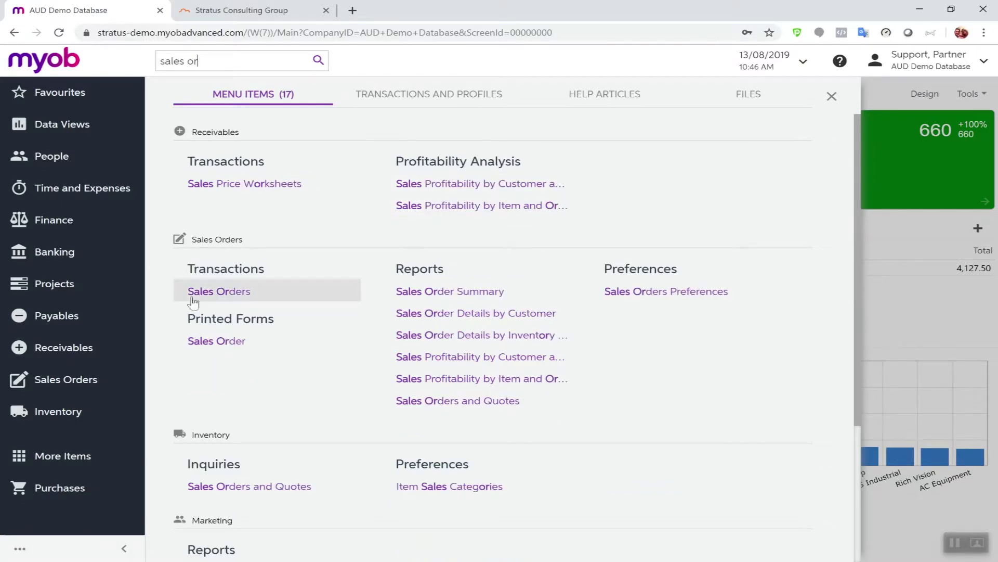
pyautogui.click(194, 303)
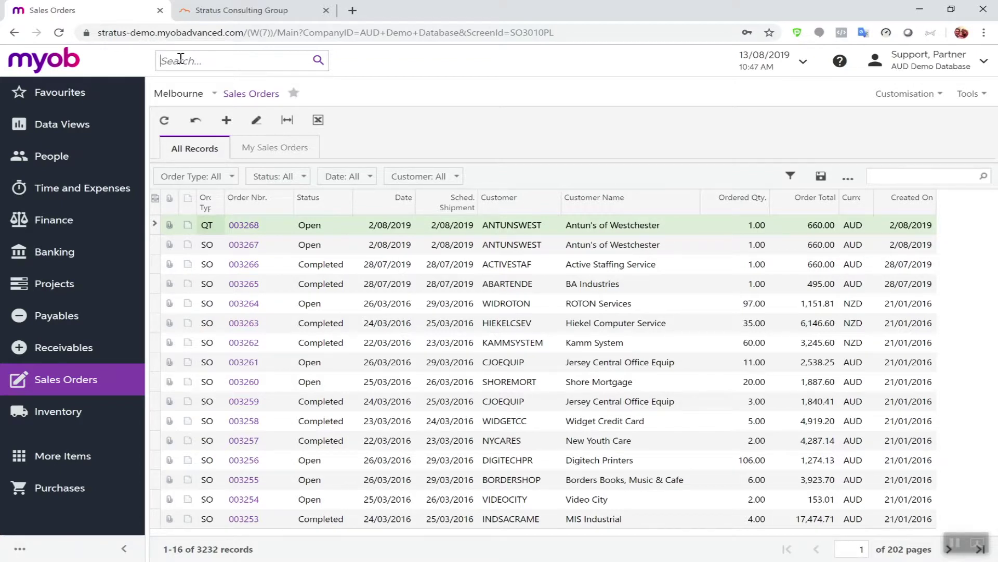
# Search transactions and profiles for "abc" and open the closed ABC Studios Inc. purchase order.
pyautogui.write('abc')
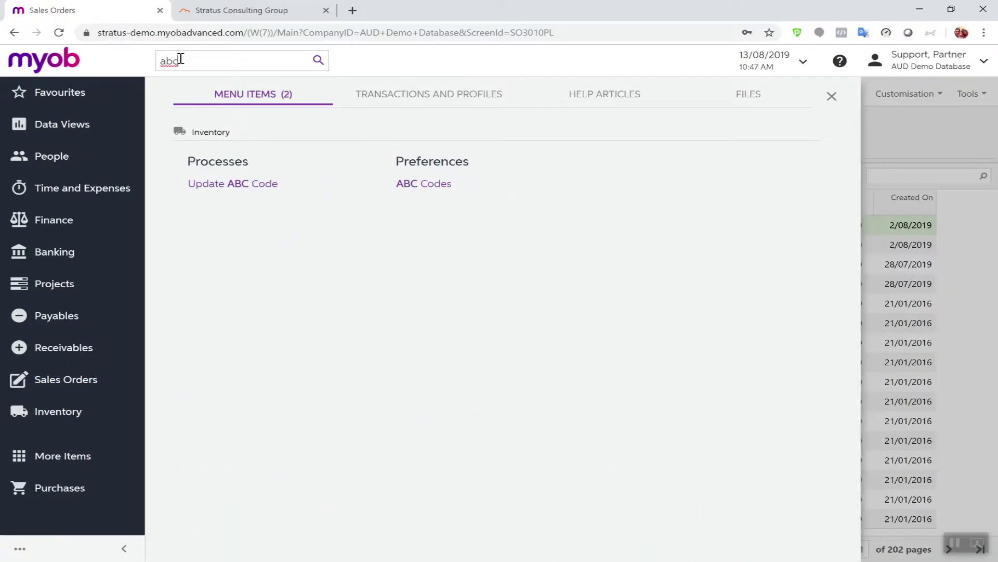
pyautogui.click(379, 95)
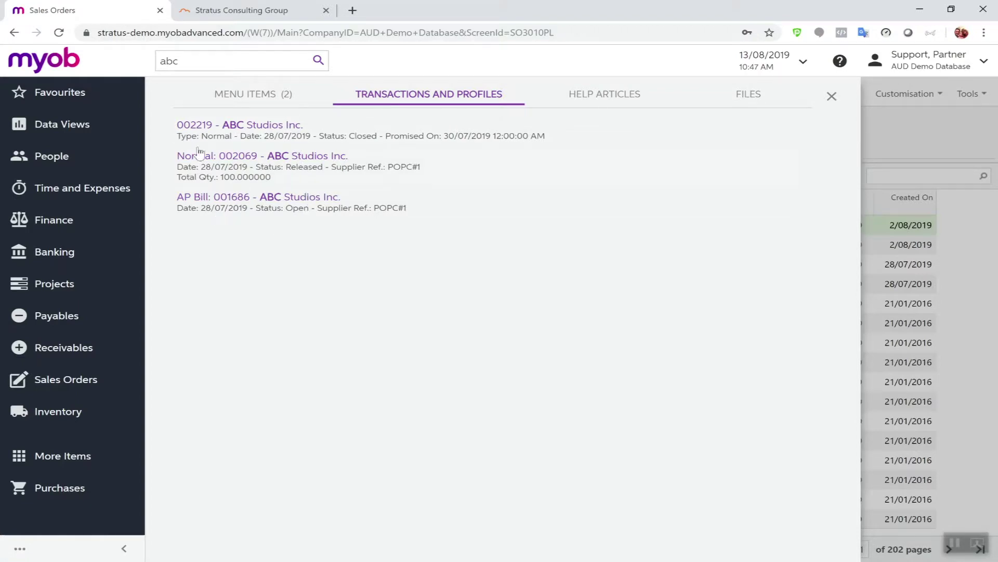
pyautogui.click(250, 124)
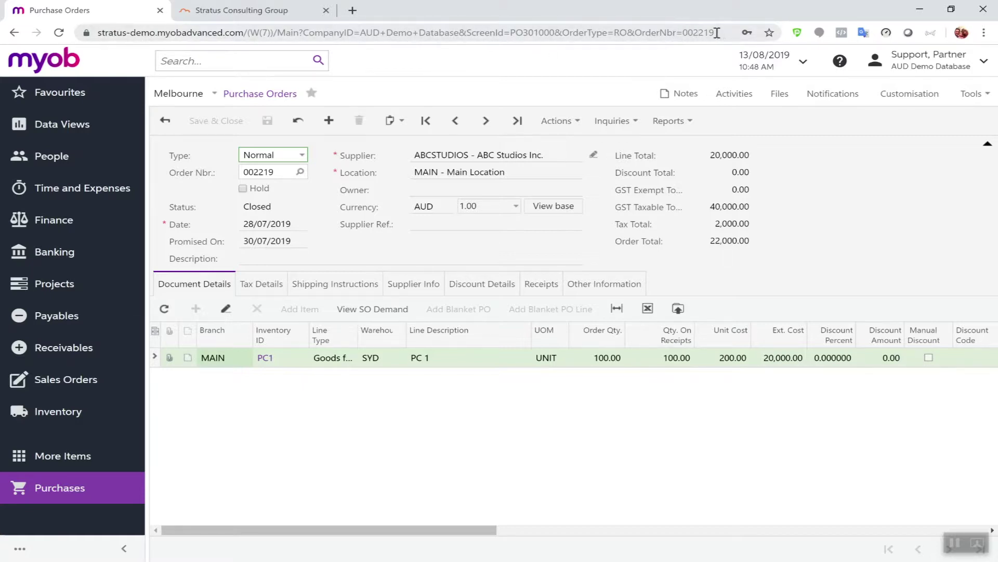
# Copy the purchase order's web address and open the same record in a new browser tab.
pyautogui.click(236, 34)
pyautogui.hotkey('ctrl', 'c')
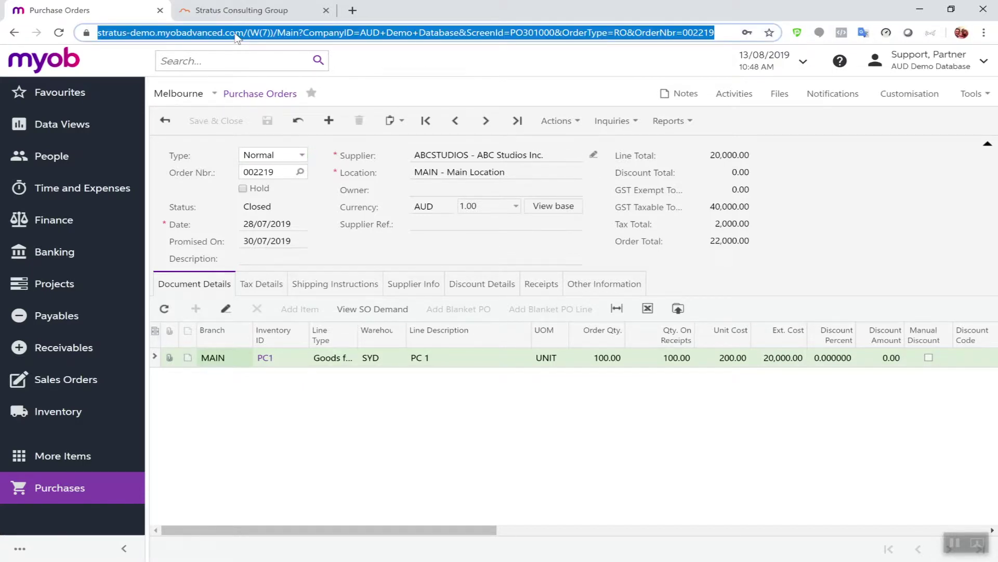
pyautogui.click(352, 10)
pyautogui.hotkey('ctrl', 'v')
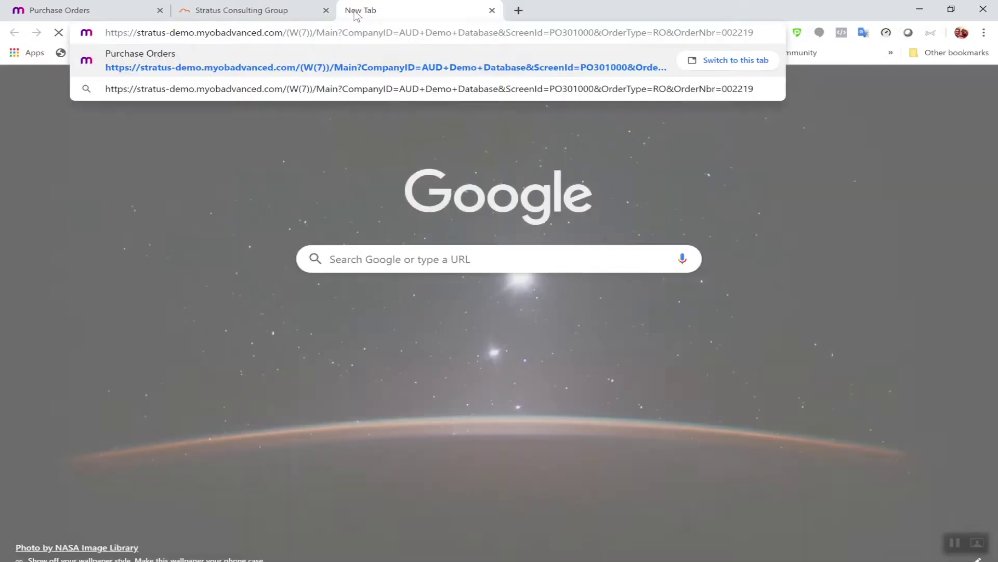
pyautogui.press('Return')
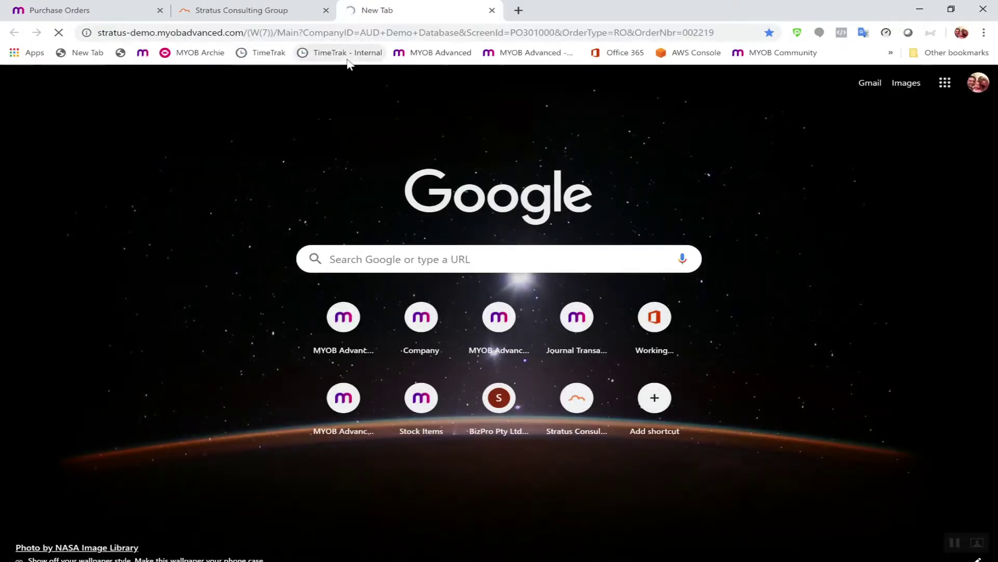
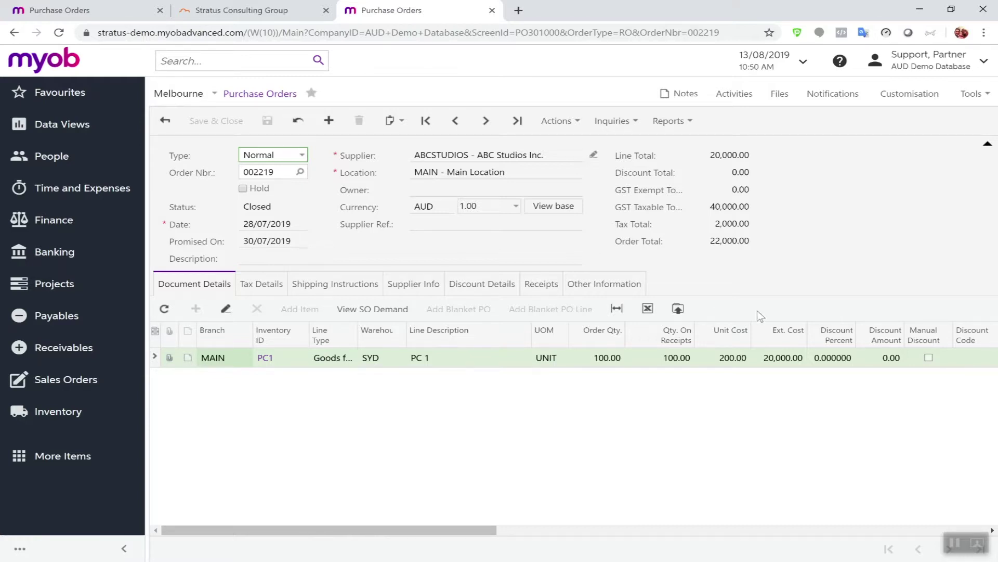
# Attach MYOB Advanced Overview Video.docx from the Desktop to the purchase order and close the Files dialog.
pyautogui.click(780, 94)
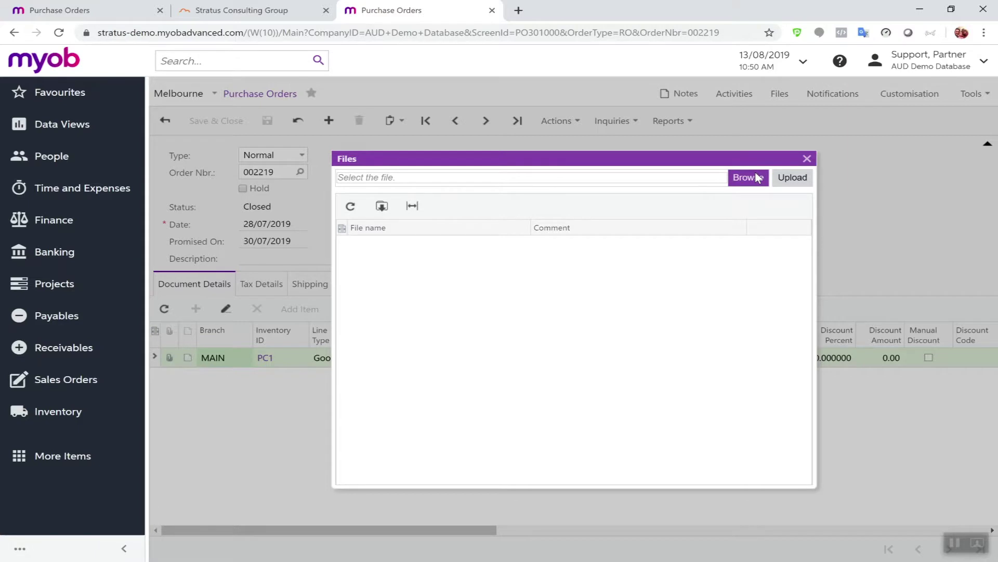
pyautogui.click(756, 173)
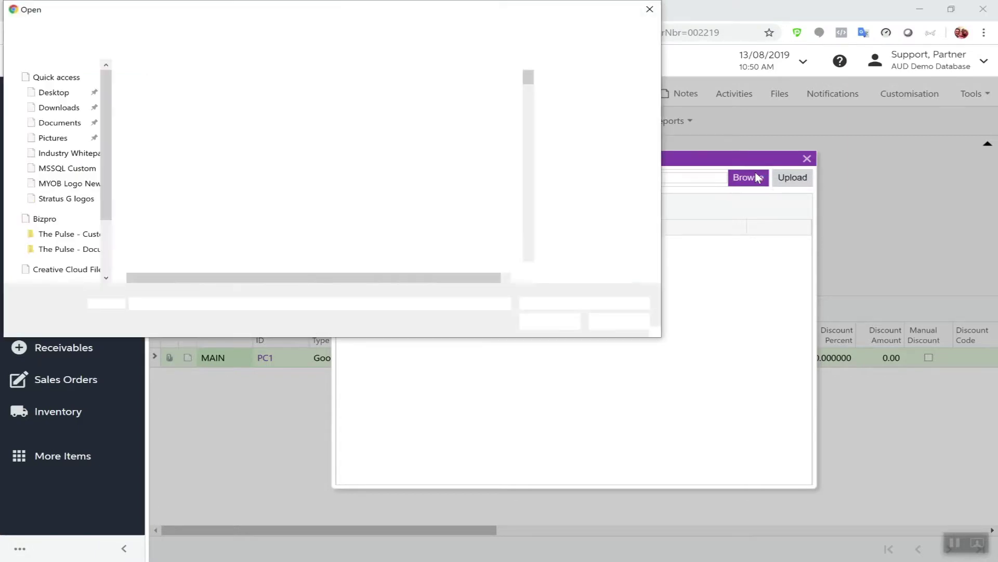
pyautogui.scroll(-2, 61, 166)
pyautogui.scroll(1, 66, 107)
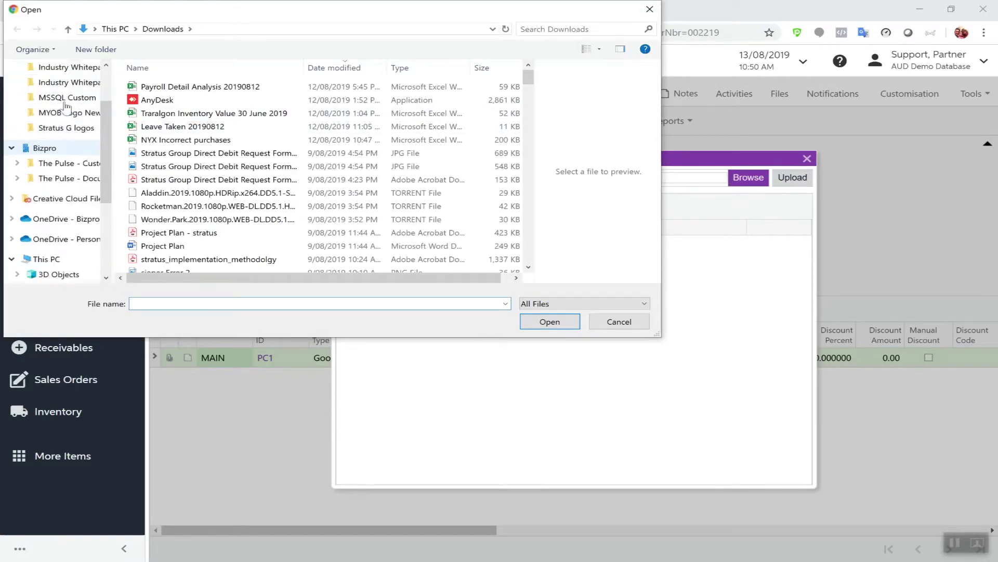
pyautogui.scroll(2, 66, 106)
pyautogui.click(51, 89)
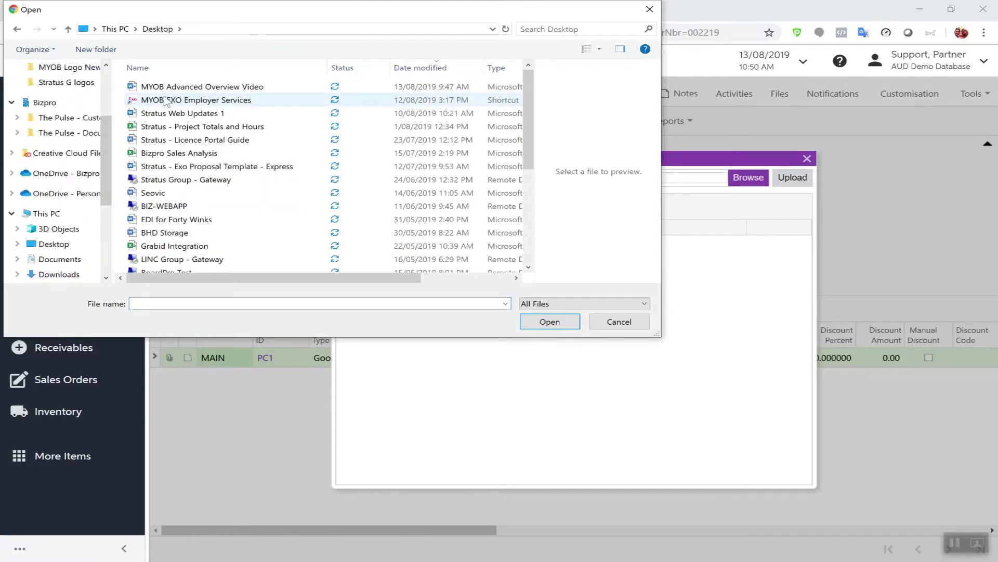
pyautogui.click(171, 87)
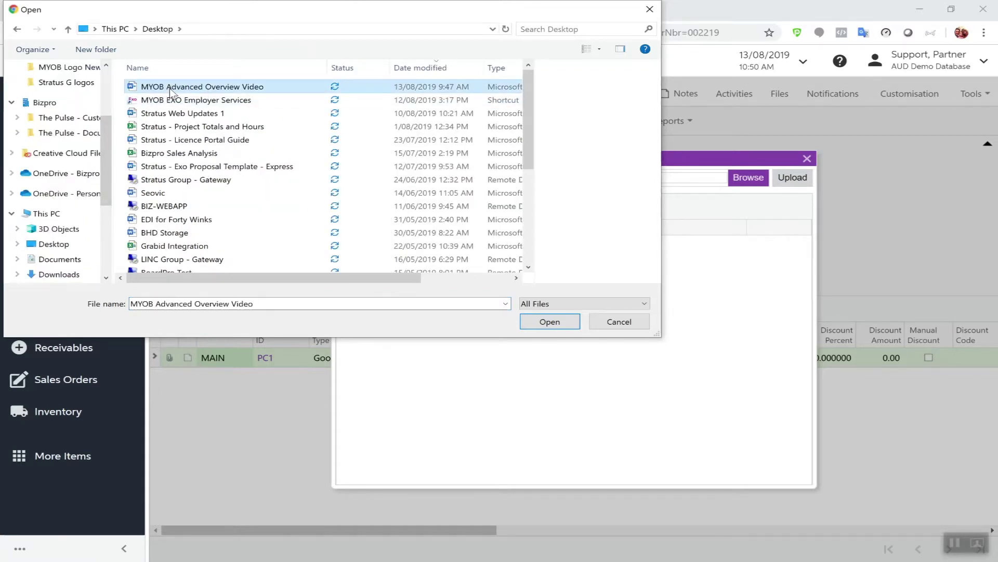
pyautogui.click(560, 317)
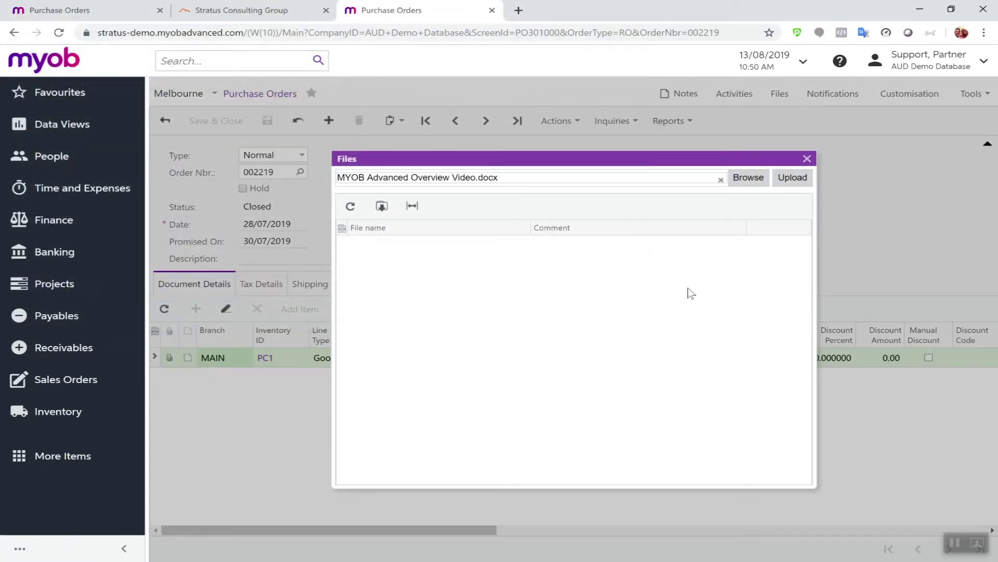
pyautogui.click(785, 183)
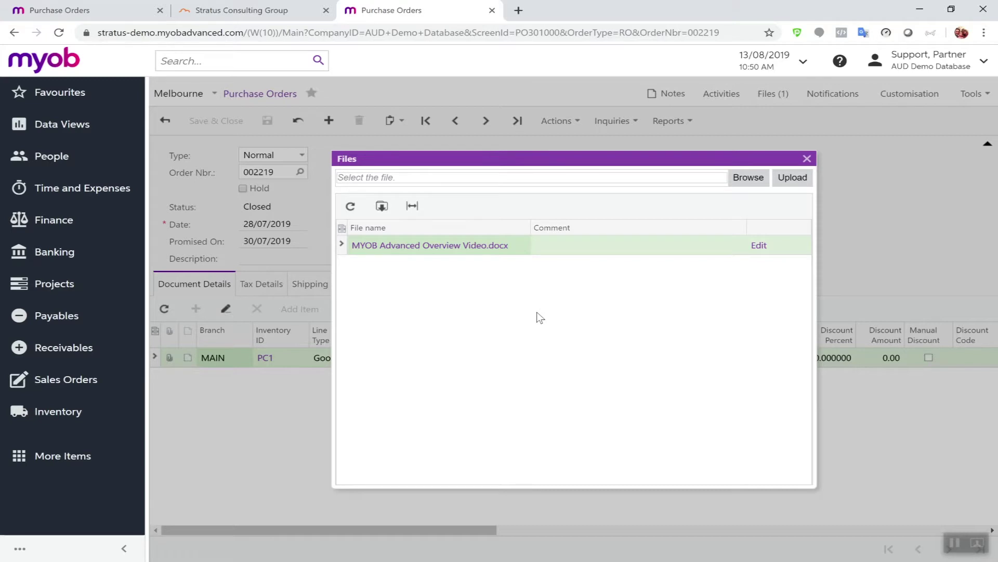
pyautogui.click(806, 159)
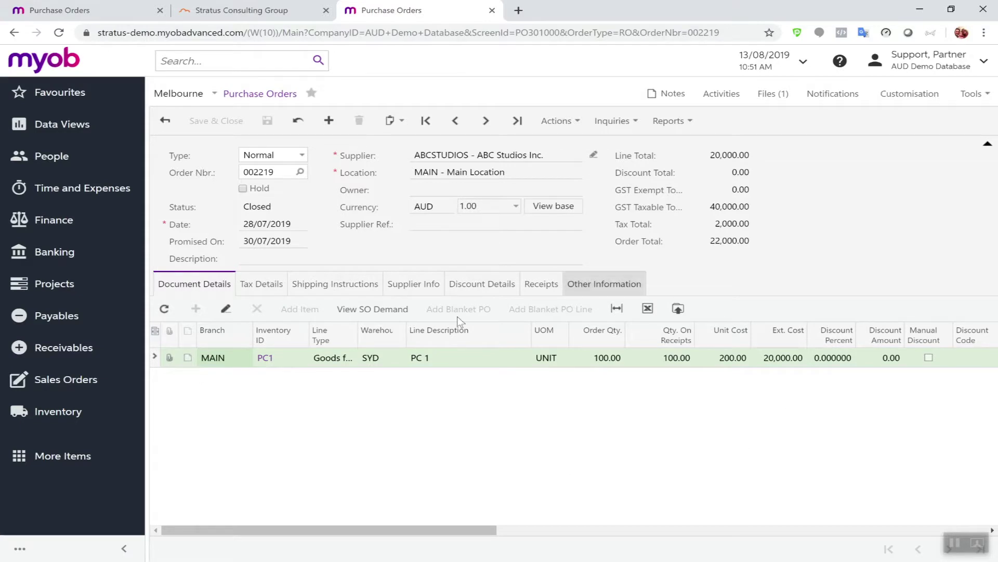
# In the purchase order line table's column configuration, remove UOM, Qty. On Receipts, Branch, Discount Percent and Discount Amount from the selected columns.
pyautogui.moveTo(310, 530); pyautogui.dragTo(249, 528)
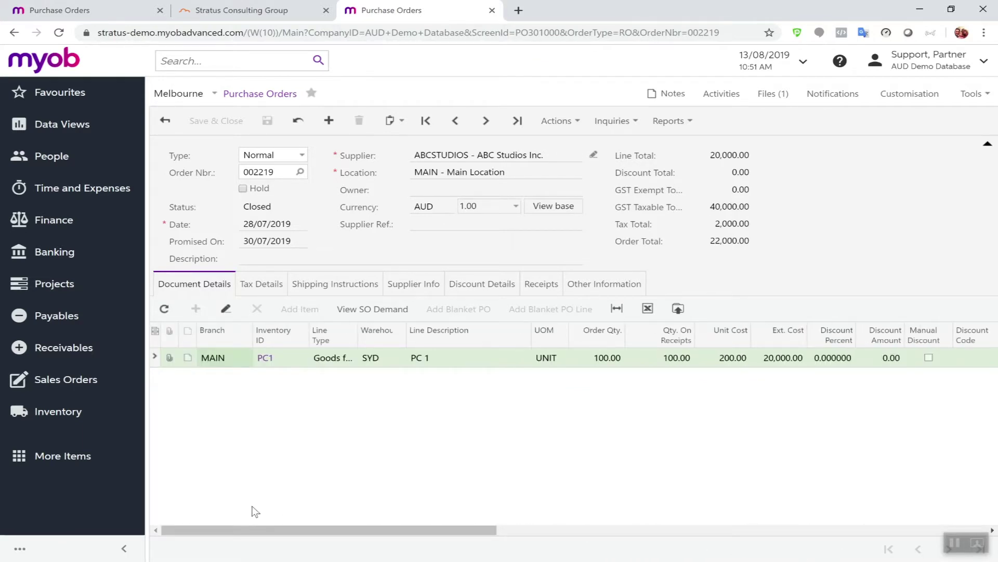
pyautogui.click(155, 332)
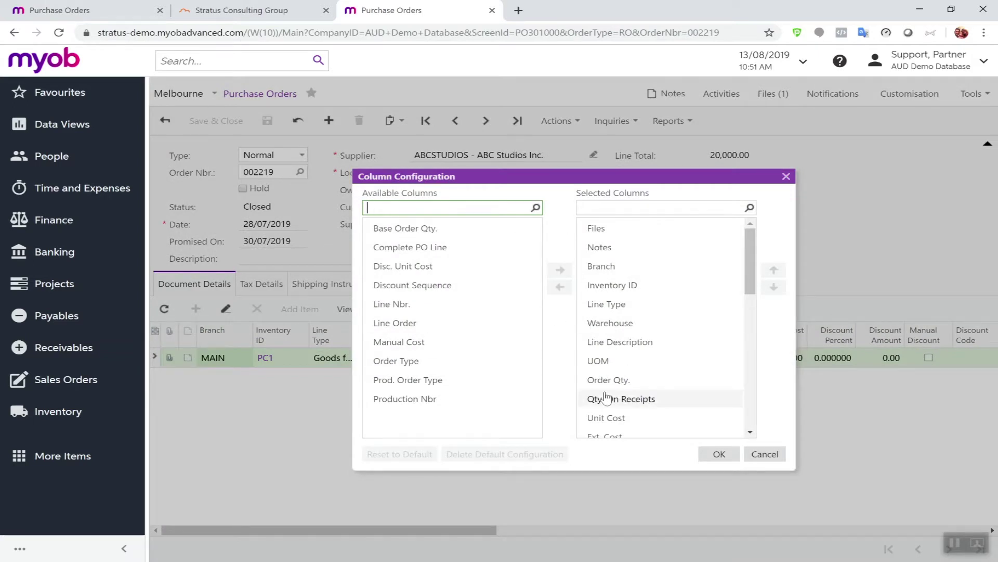
pyautogui.click(599, 361)
pyautogui.click(561, 288)
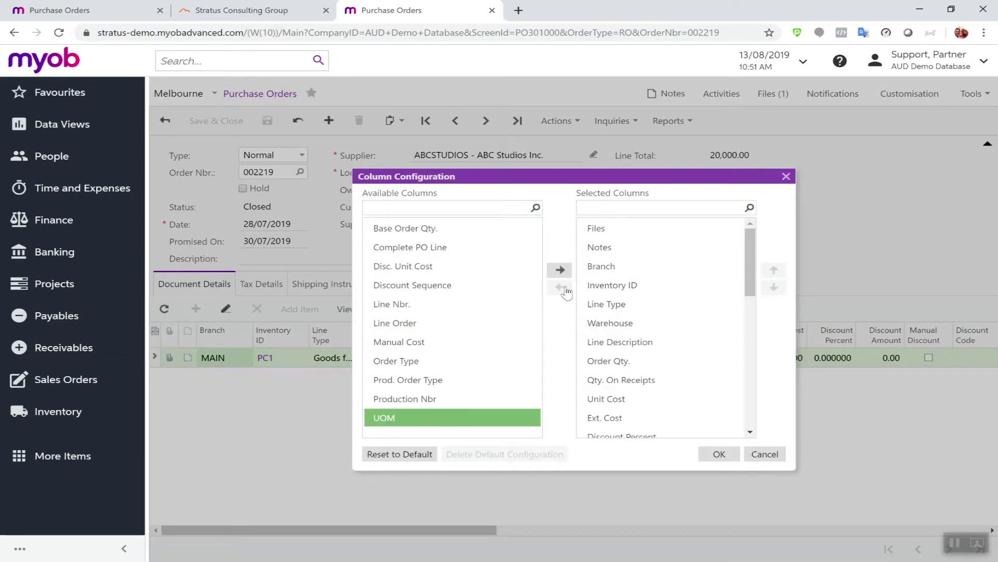
pyautogui.click(611, 380)
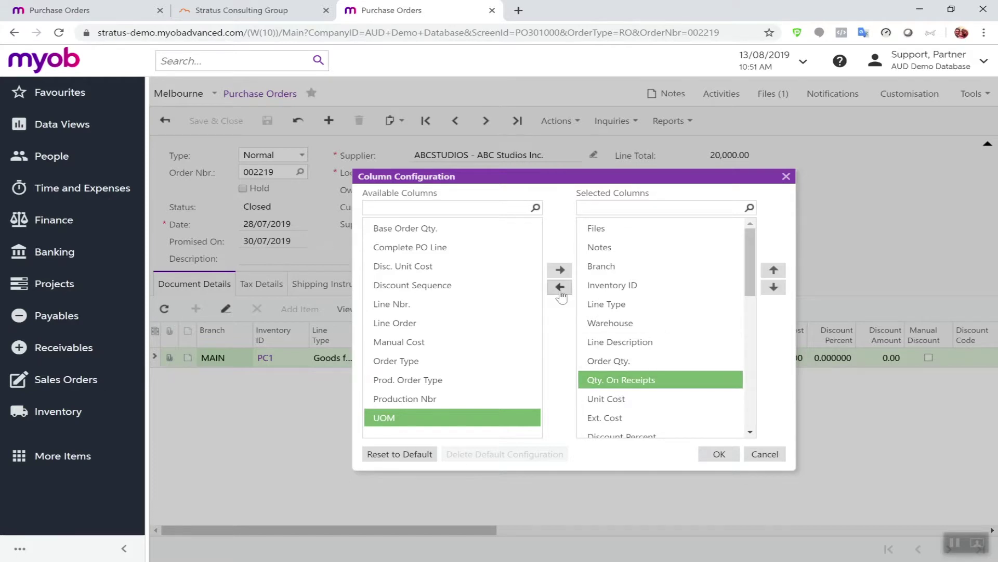
pyautogui.click(561, 289)
pyautogui.click(593, 267)
pyautogui.click(562, 289)
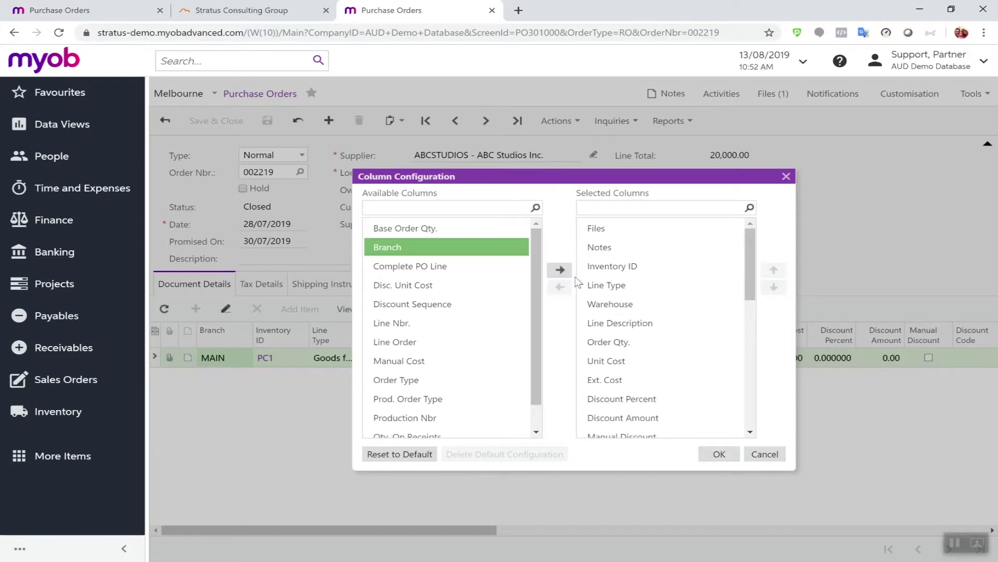
pyautogui.click(624, 401)
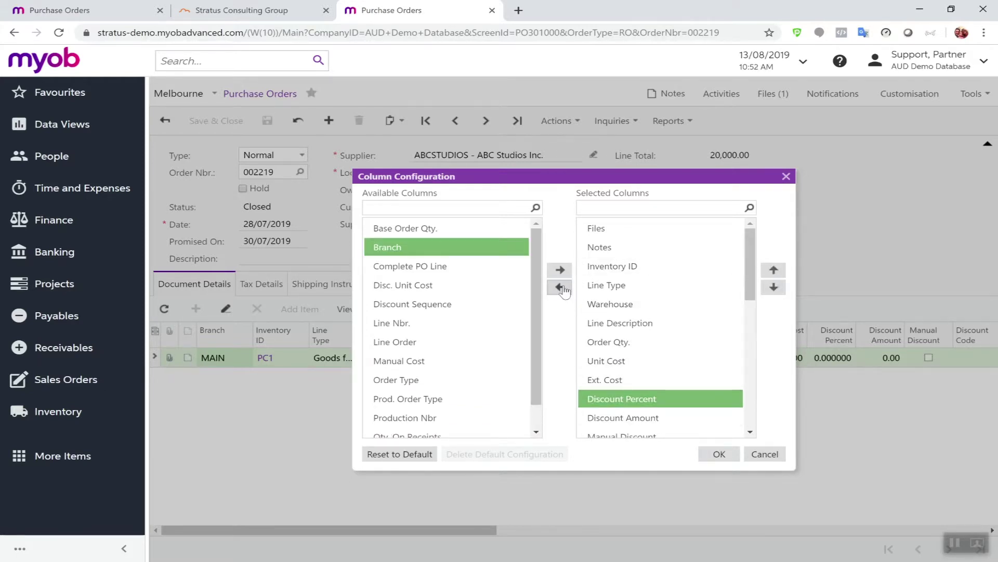
pyautogui.click(561, 288)
pyautogui.click(624, 399)
pyautogui.click(561, 287)
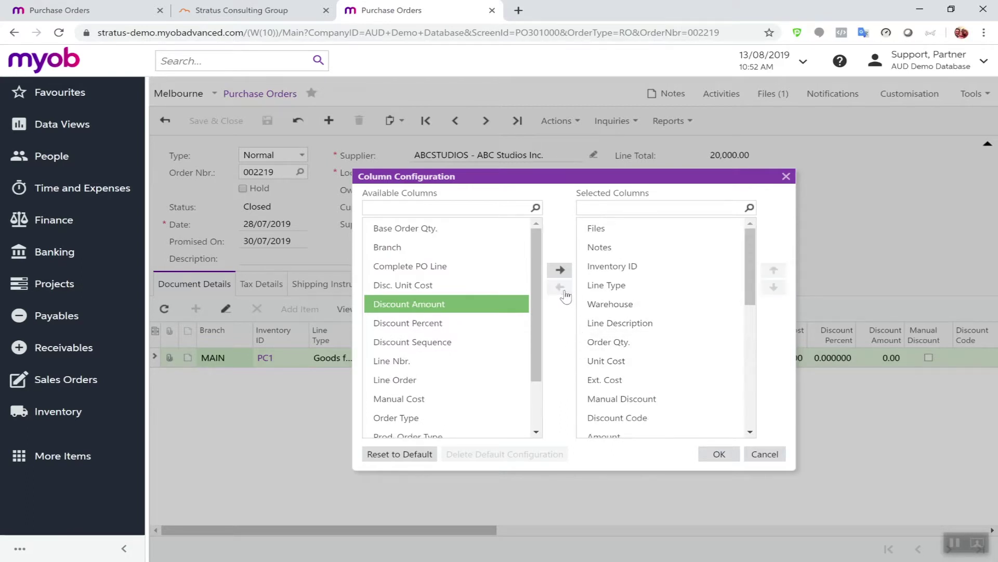
# Reorder the selected columns so Order Qty. and Unit Cost come directly after Notes, and apply the configuration.
pyautogui.click(624, 341)
pyautogui.click(775, 272)
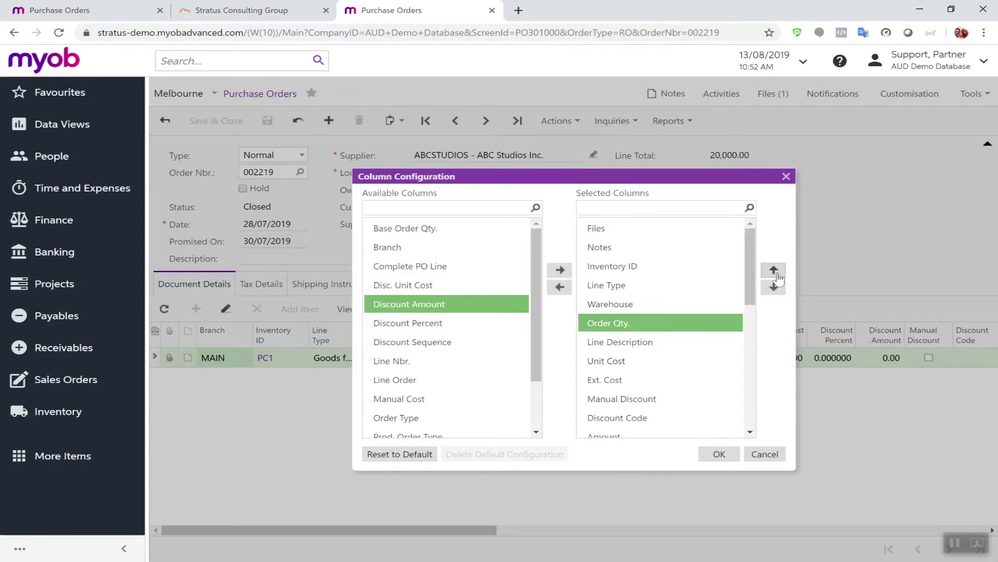
pyautogui.click(775, 271)
pyautogui.click(775, 271)
pyautogui.click(774, 271)
pyautogui.click(634, 361)
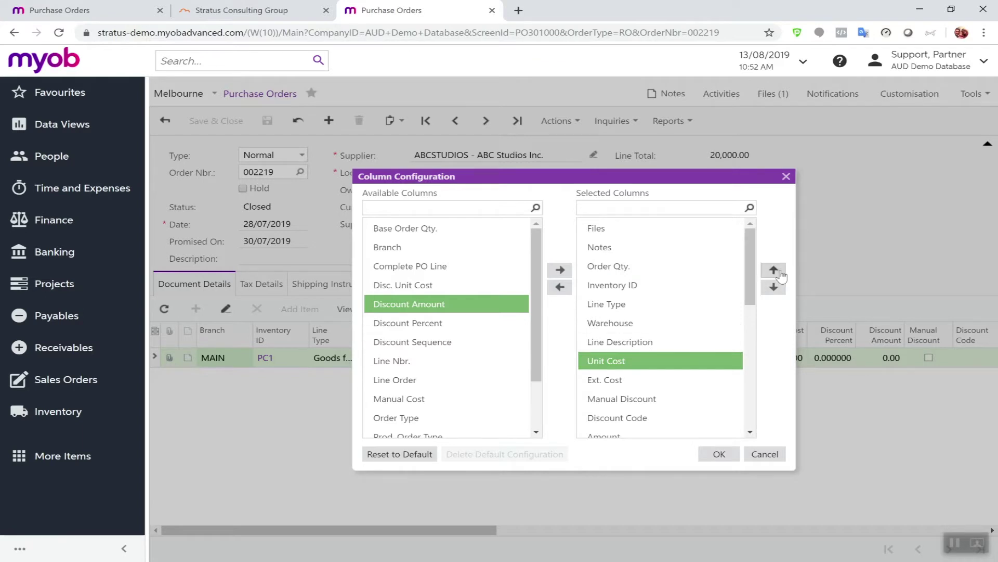
pyautogui.click(780, 272)
pyautogui.click(780, 272)
pyautogui.click(780, 273)
pyautogui.click(780, 272)
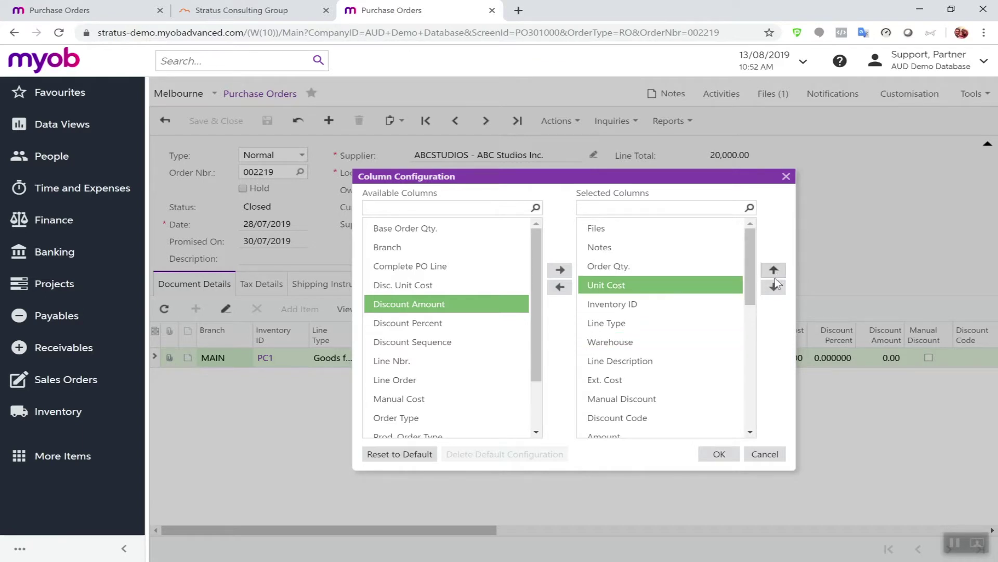
pyautogui.click(719, 454)
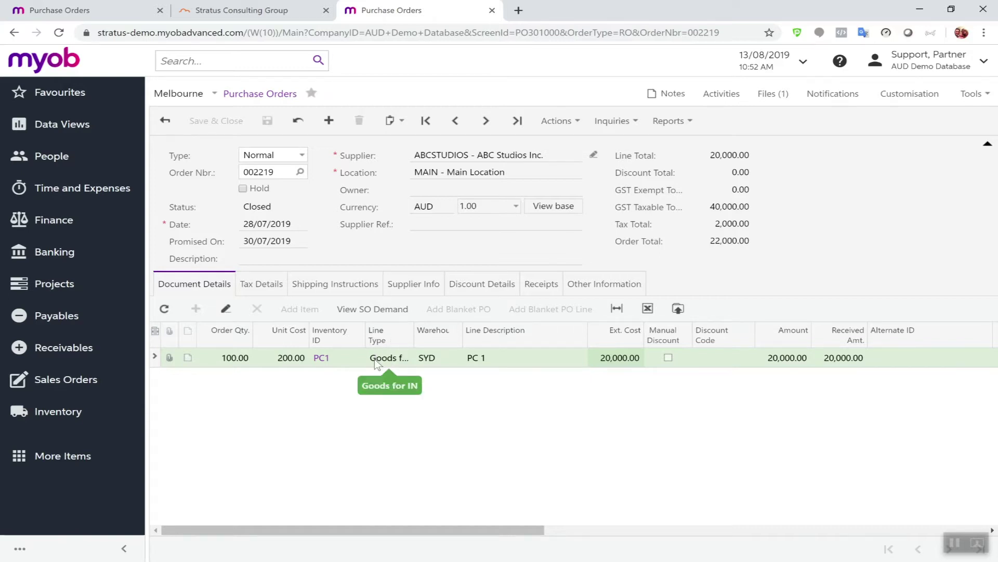
# Move the Unit Cost column between Warehouse and Line Description, and view the sort and filter options of Line Description.
pyautogui.moveTo(287, 333); pyautogui.dragTo(457, 341)
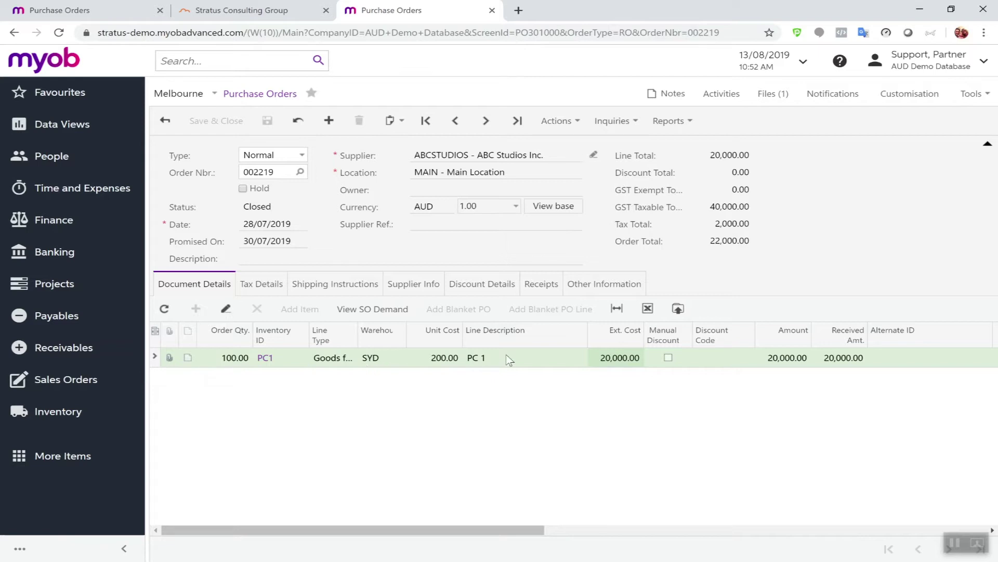
pyautogui.click(576, 331)
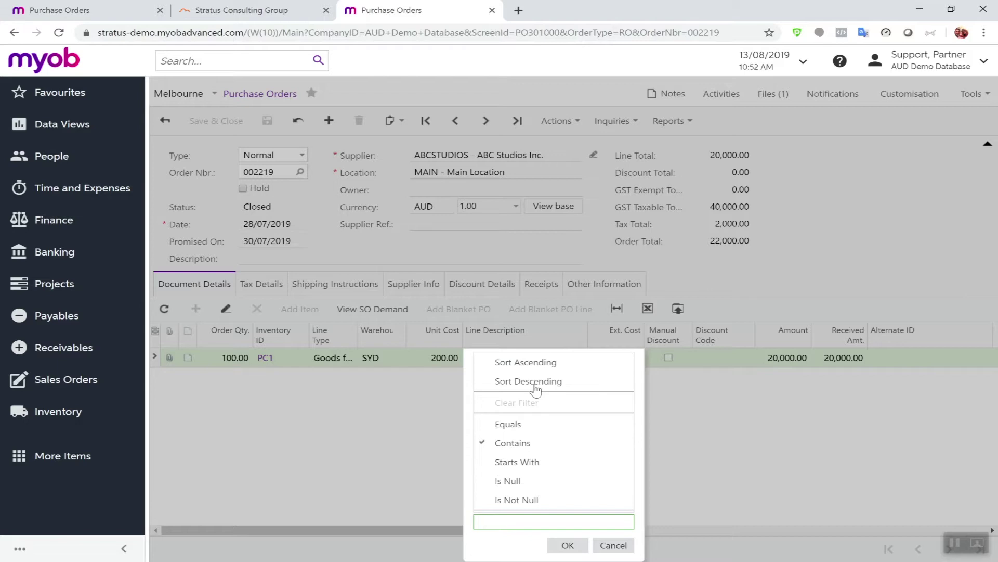
pyautogui.click(404, 455)
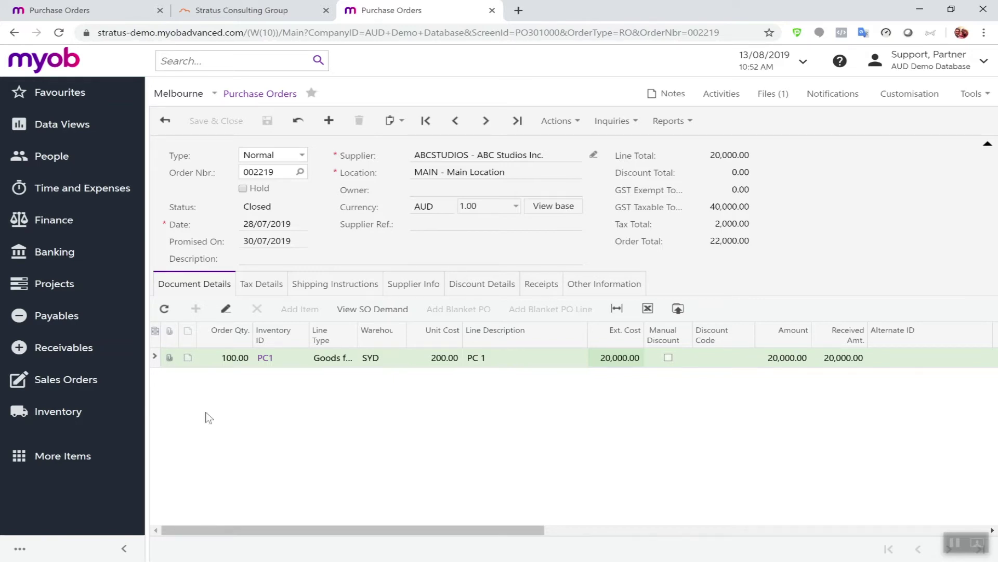
# Open the Stock Items list from the Inventory workspace and open its generic inquiry for editing.
pyautogui.click(55, 420)
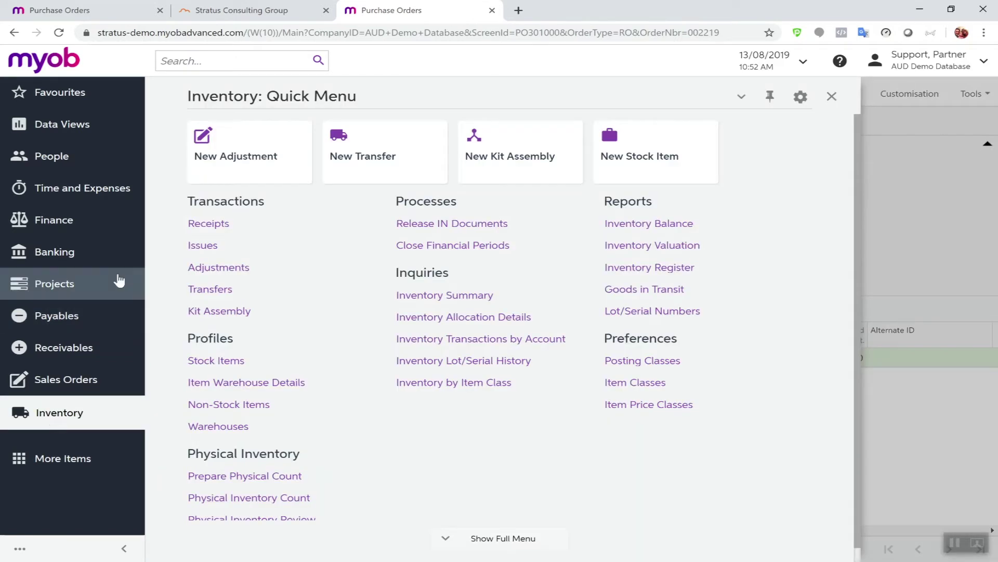
pyautogui.click(210, 361)
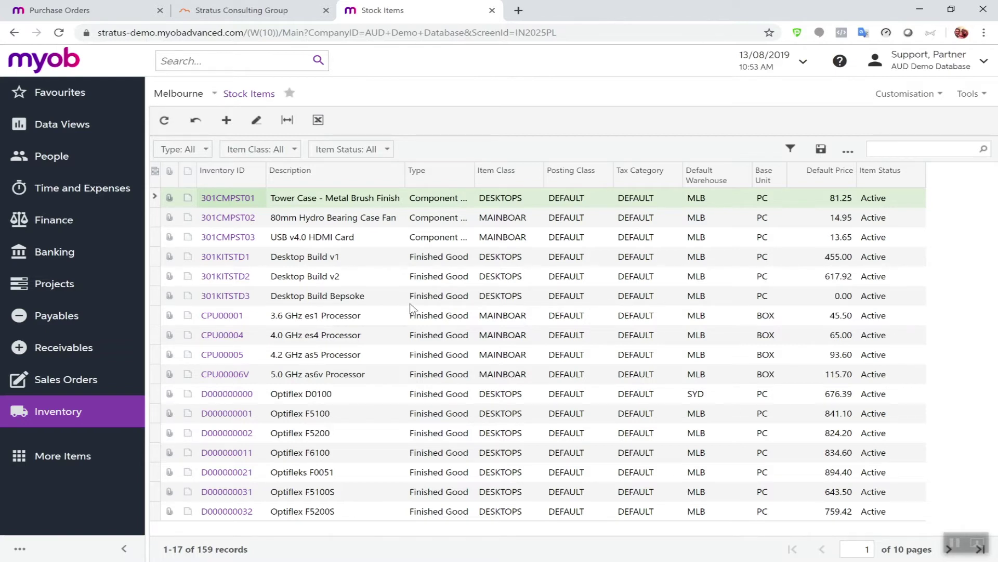
pyautogui.click(910, 92)
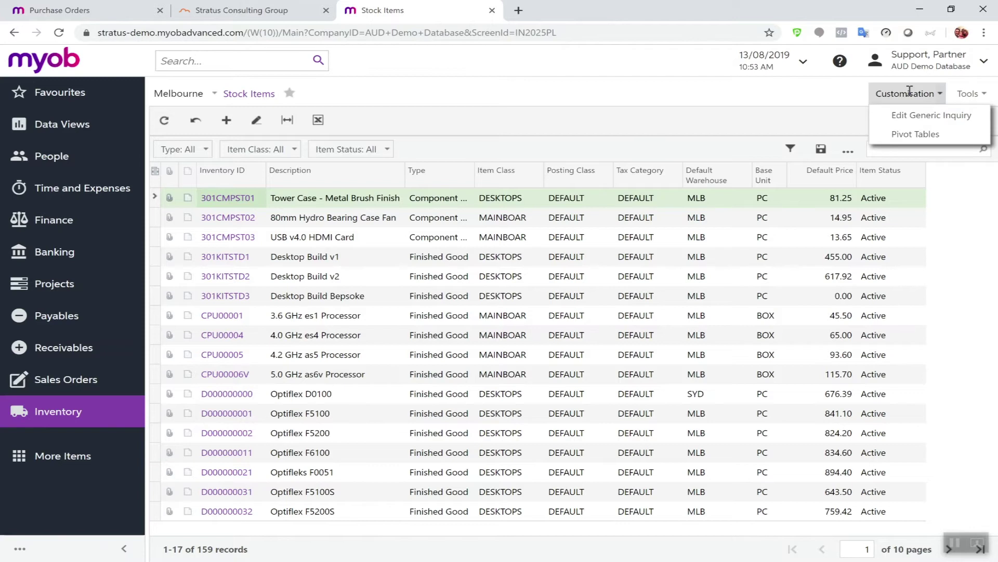
pyautogui.click(922, 115)
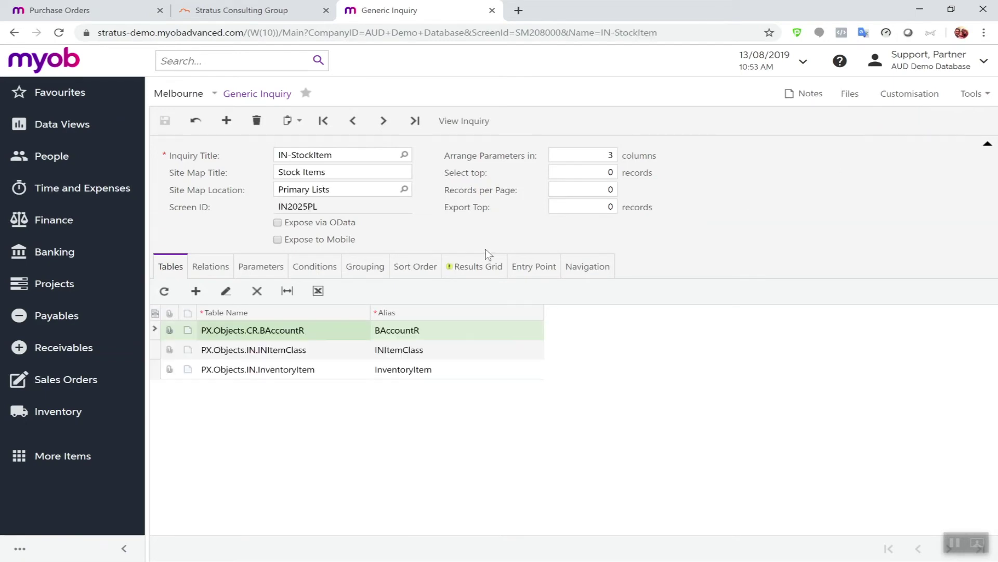
# Add an InventoryItem row with the BasePrice data field to the inquiry's results grid, save it and view the inquiry.
pyautogui.click(467, 269)
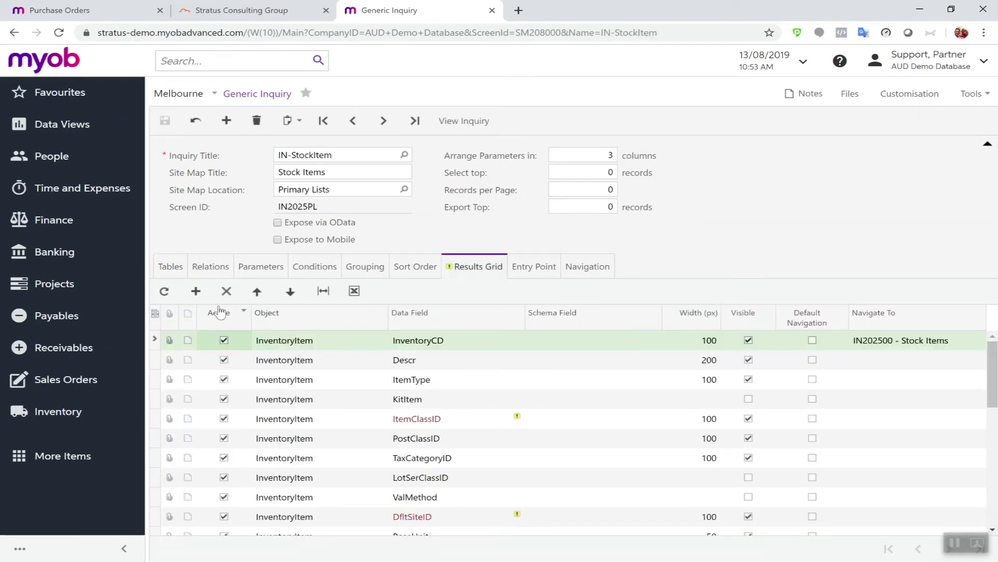
pyautogui.click(196, 291)
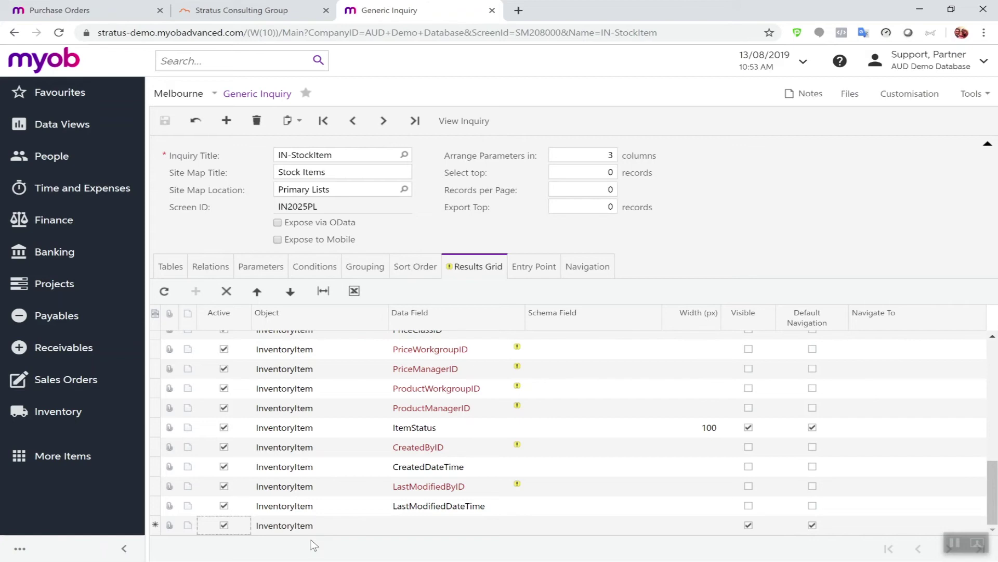
pyautogui.click(444, 530)
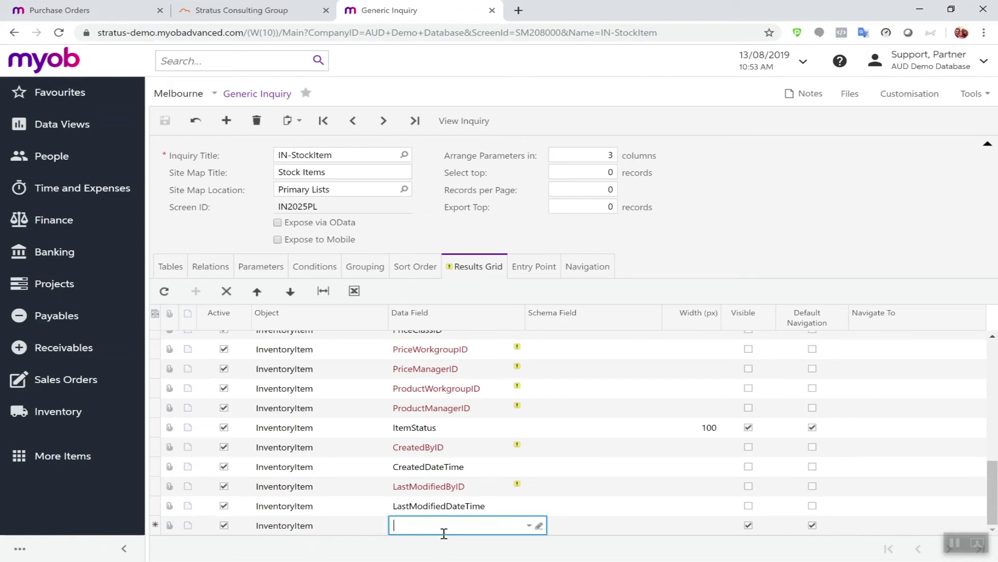
pyautogui.write('price')
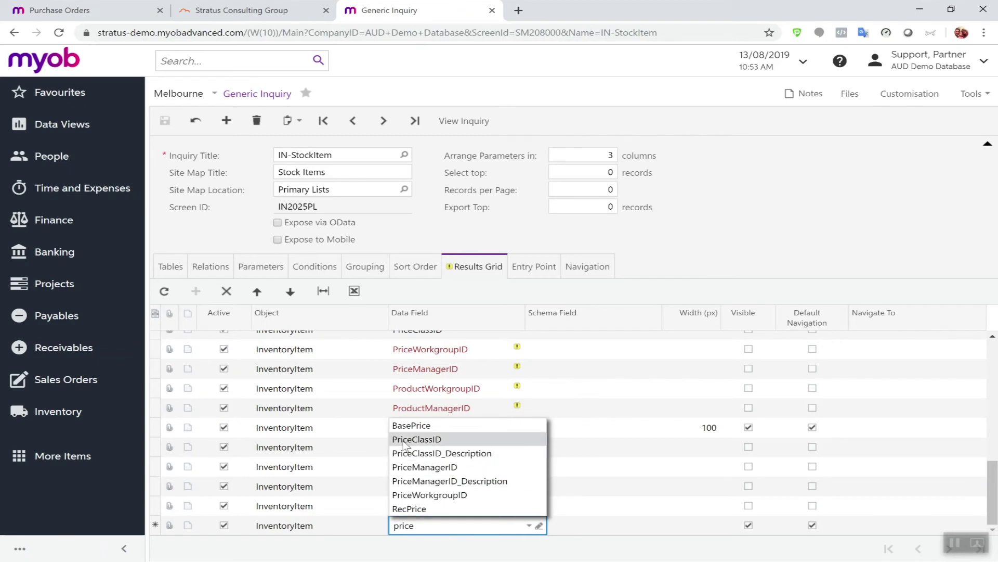
pyautogui.click(411, 425)
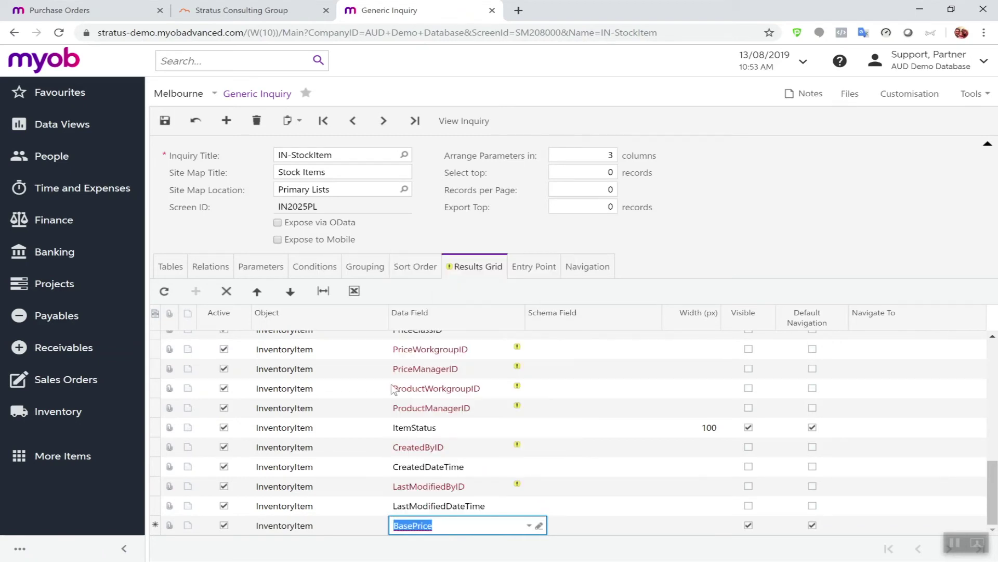
pyautogui.click(165, 121)
pyautogui.click(456, 121)
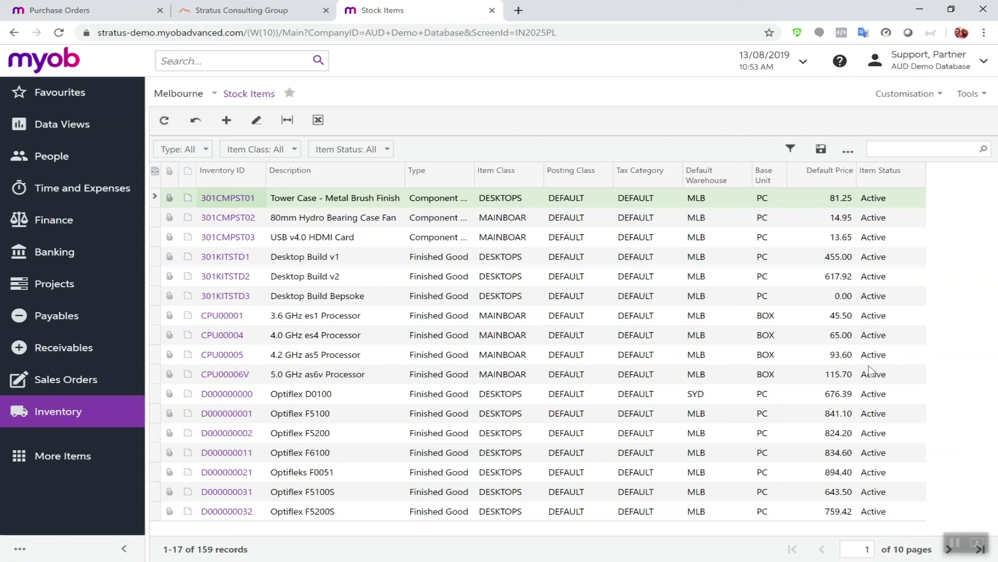
# Search the Stock Items list for "cpu".
pyautogui.click(915, 150)
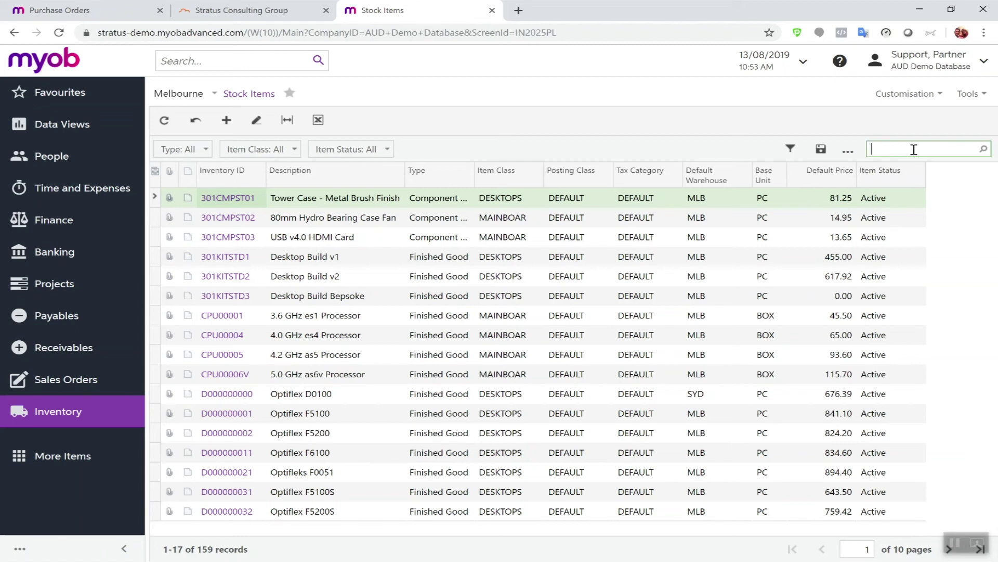
pyautogui.write('cpu')
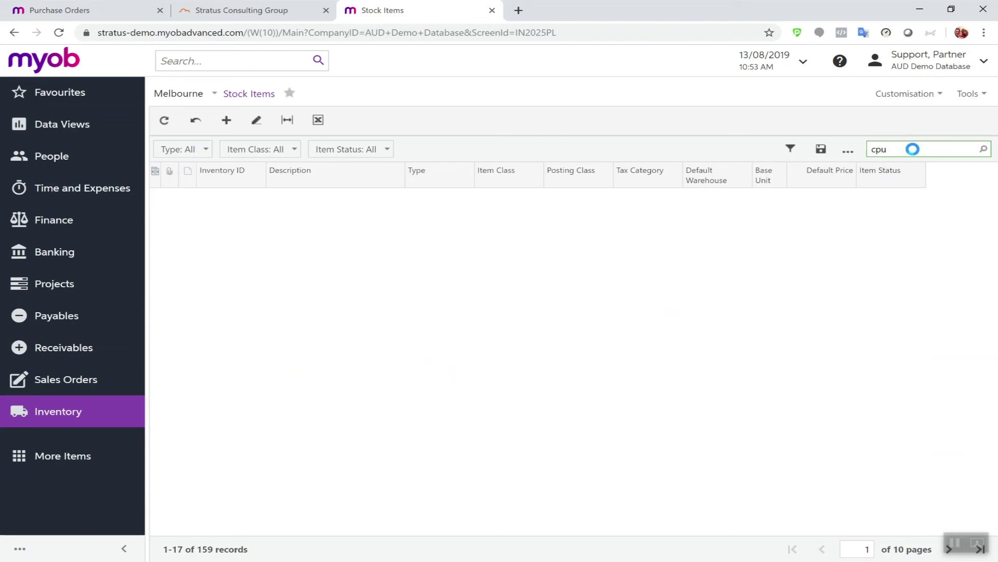